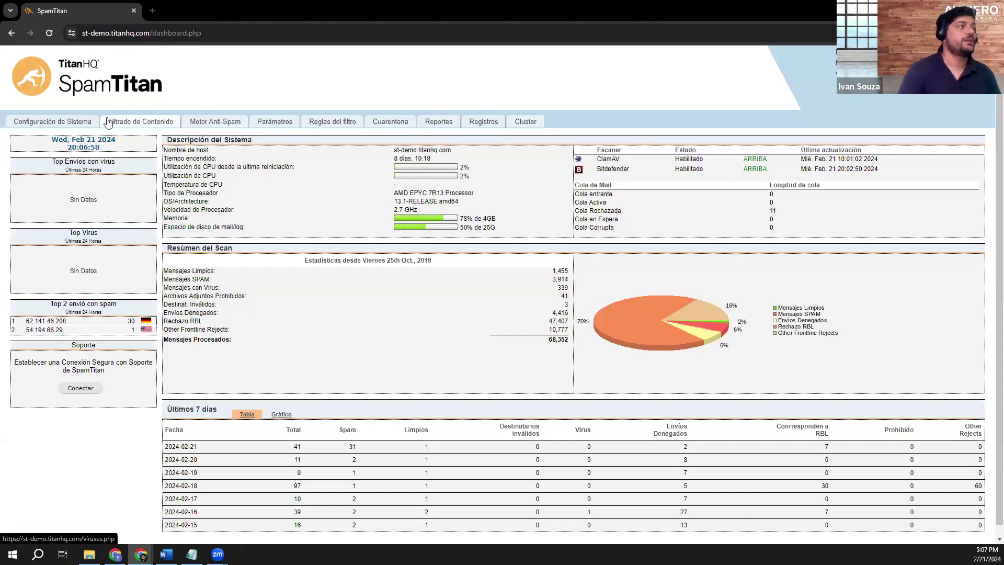
Review the system configuration pages for licence, network, mail authentication, rate control and system updates.
{"action": "left_click", "coordinate": [79, 122]}
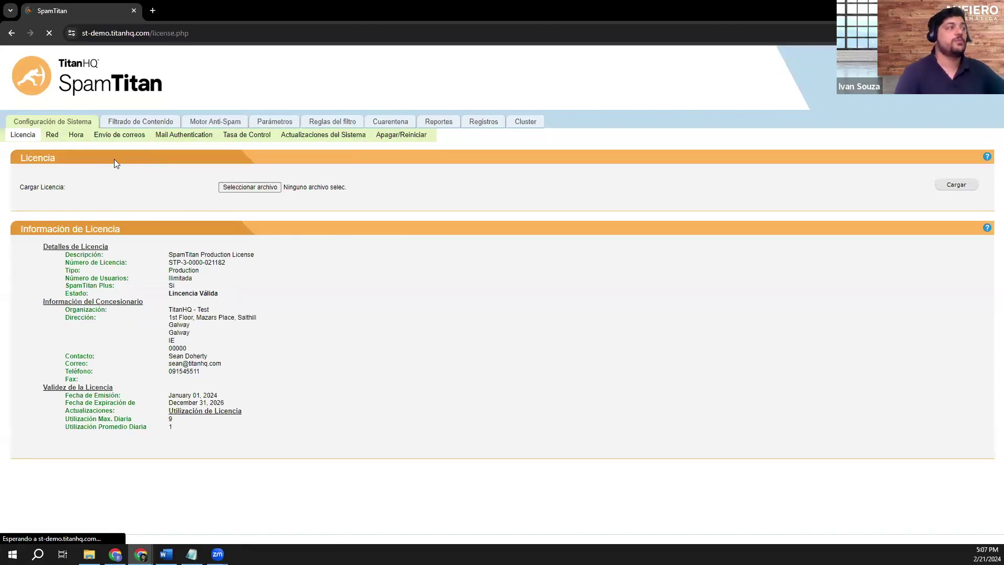
{"action": "left_click", "coordinate": [53, 137]}
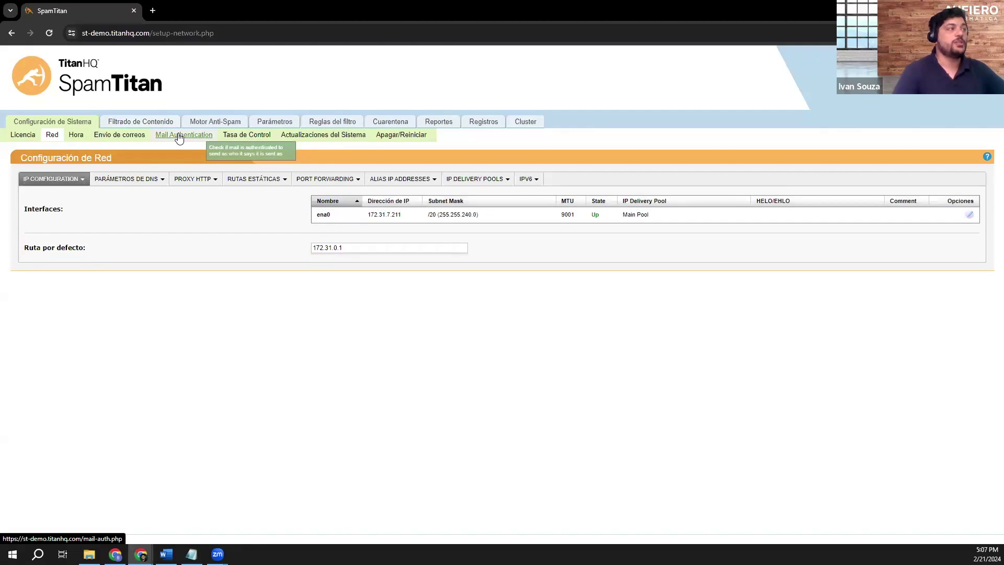
{"action": "left_click", "coordinate": [162, 122]}
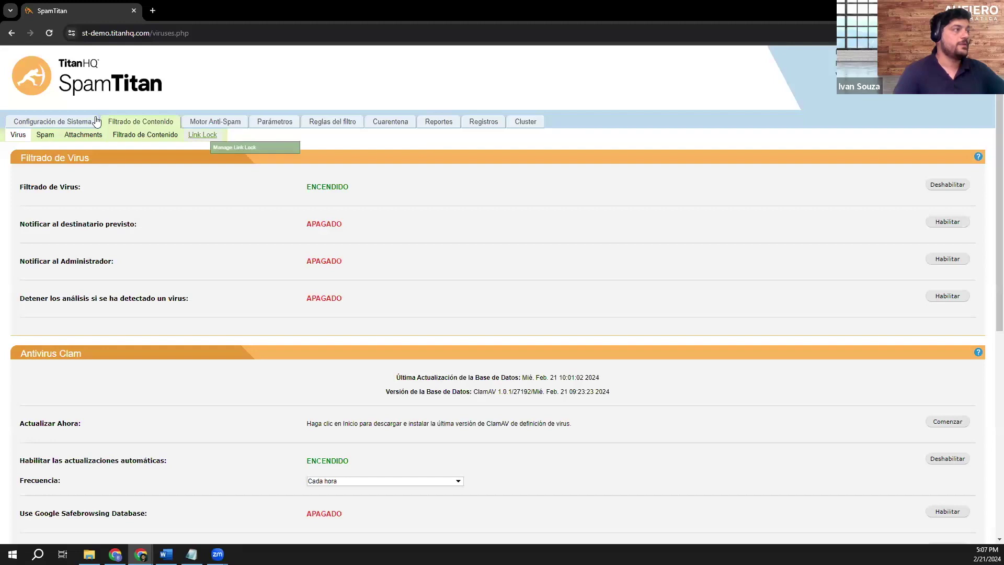
{"action": "left_click", "coordinate": [73, 122]}
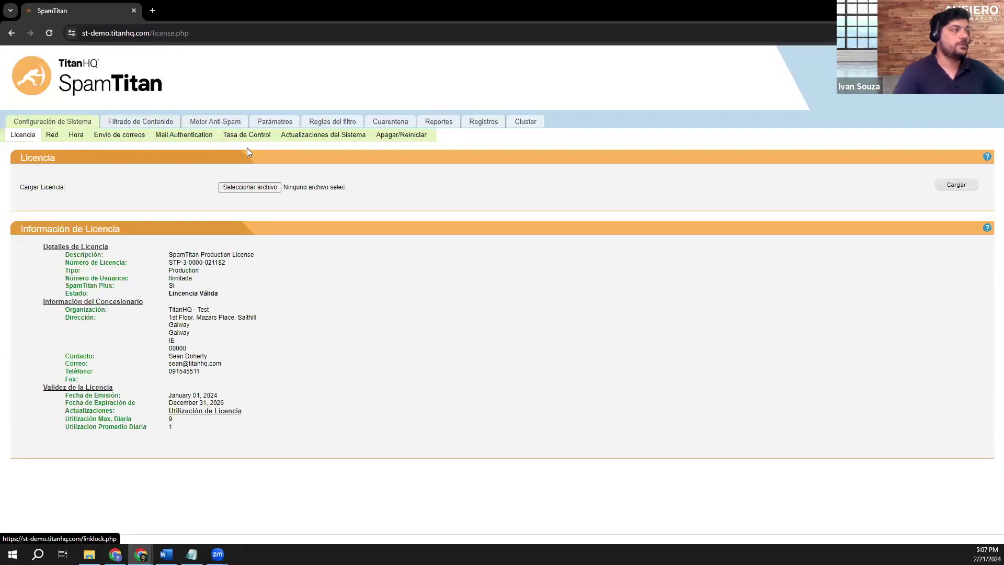
{"action": "left_click", "coordinate": [170, 136]}
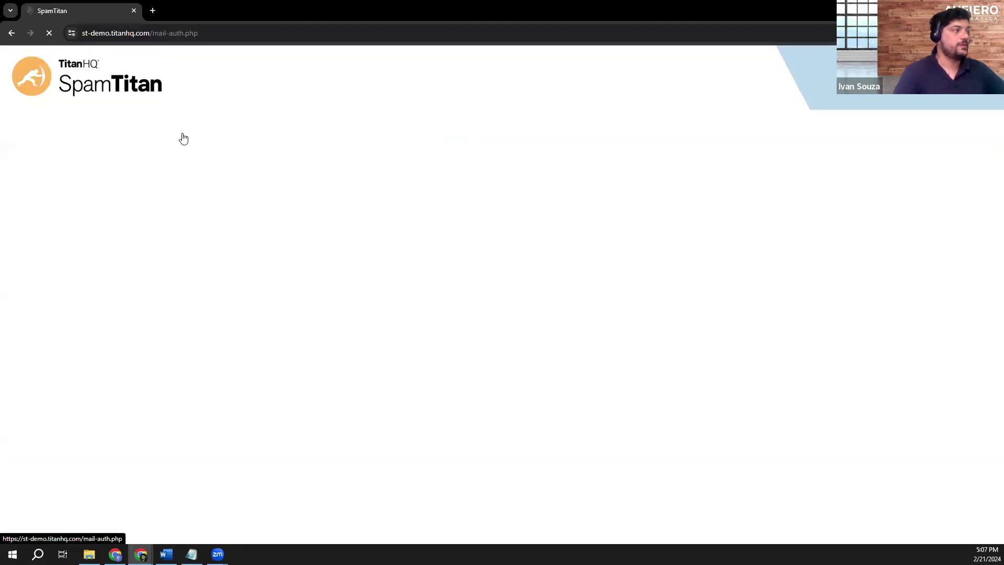
{"action": "left_click", "coordinate": [231, 137]}
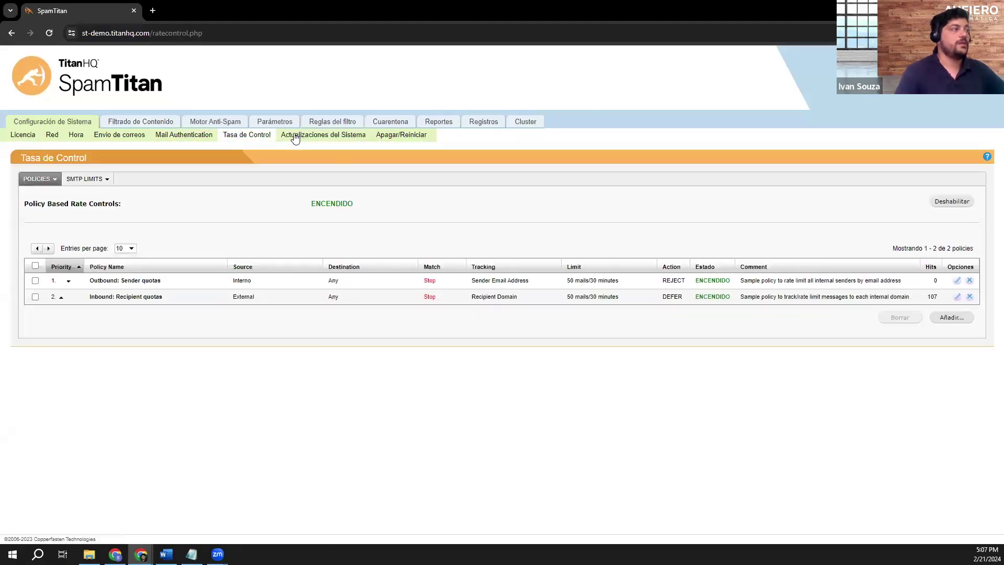
{"action": "left_click", "coordinate": [295, 137]}
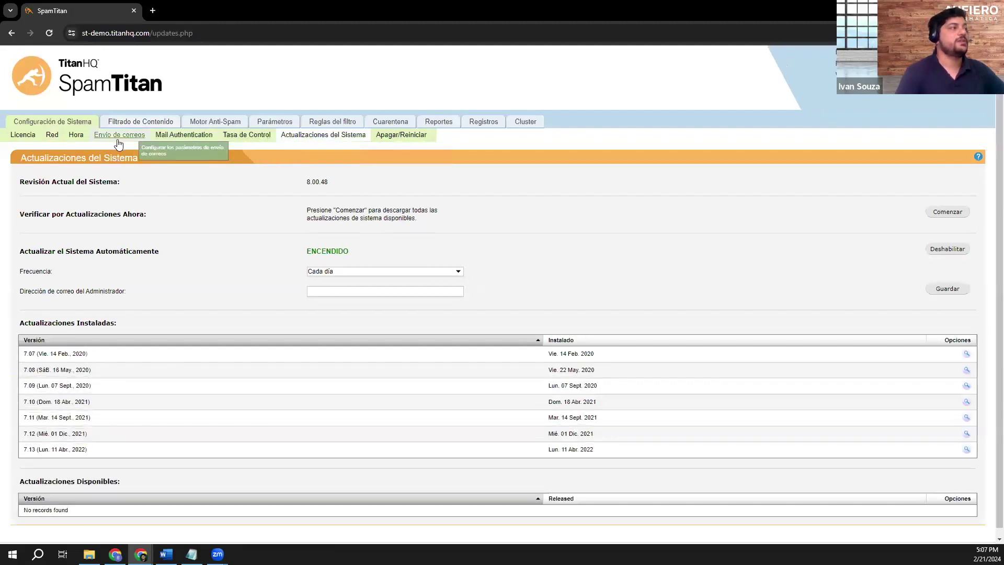
Examine the demo.com domain policy in the anti-spam engine, from spam filtering to domain administrators, and close it without applying changes.
{"action": "left_click", "coordinate": [147, 125]}
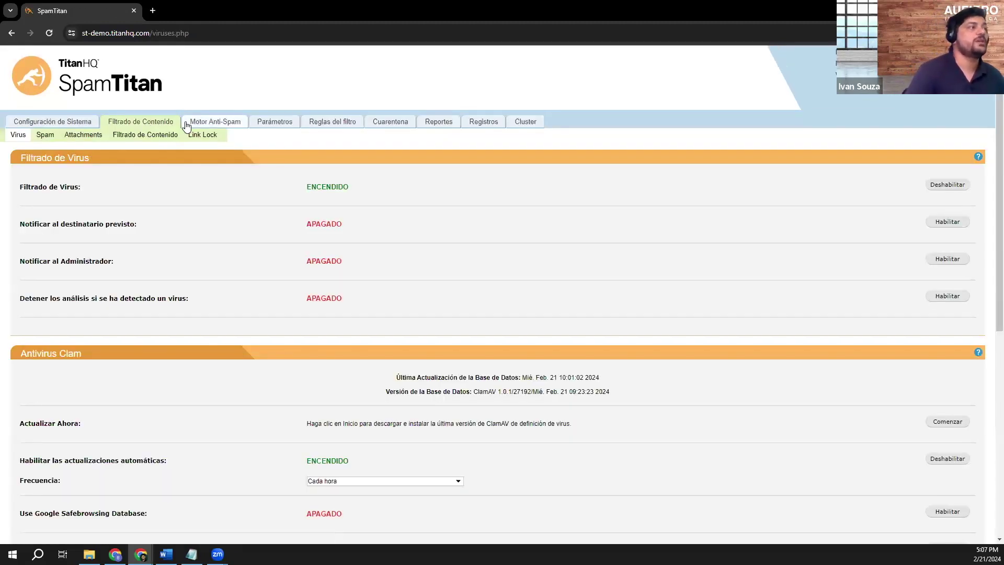
{"action": "left_click", "coordinate": [211, 126]}
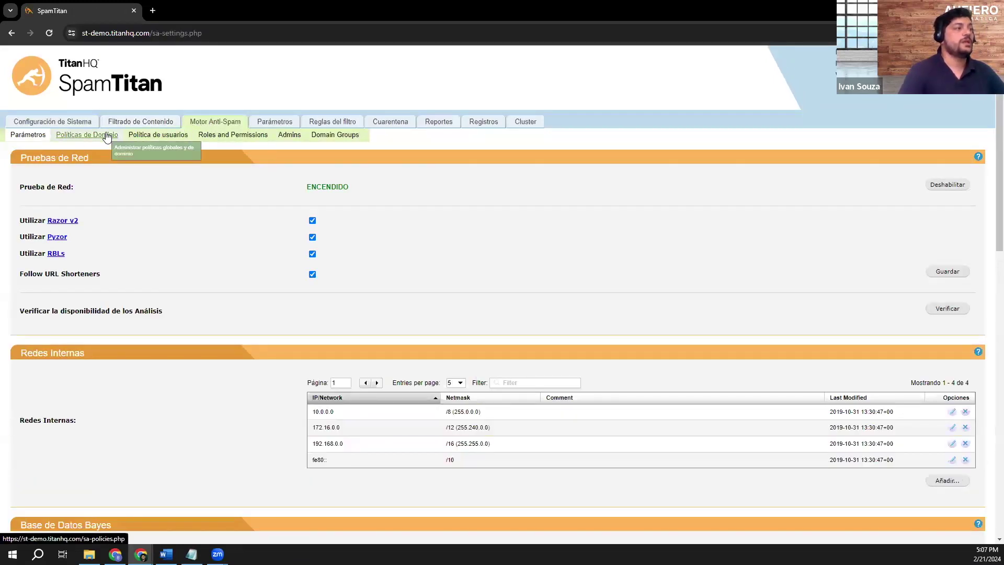
{"action": "left_click", "coordinate": [106, 137]}
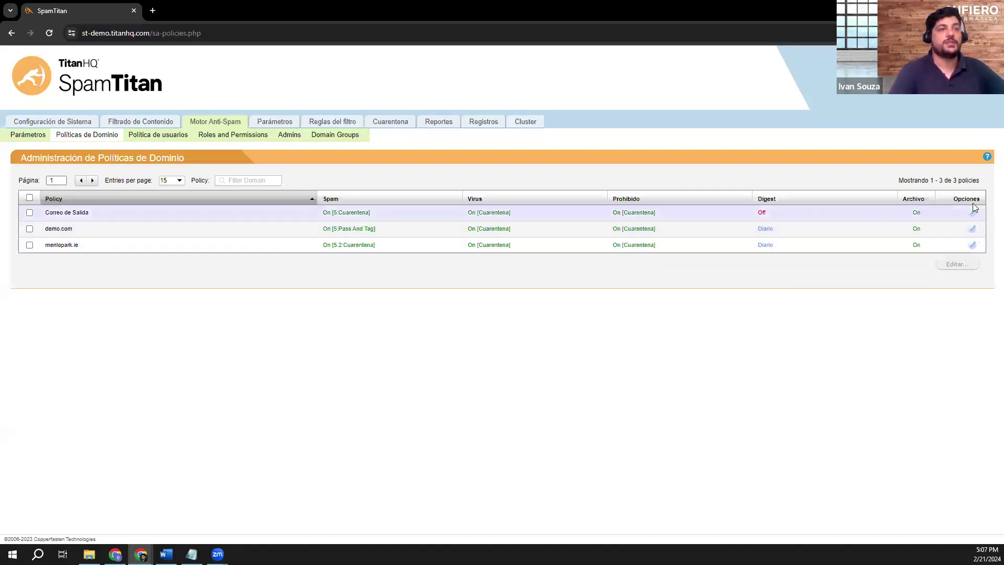
{"action": "left_click", "coordinate": [973, 228]}
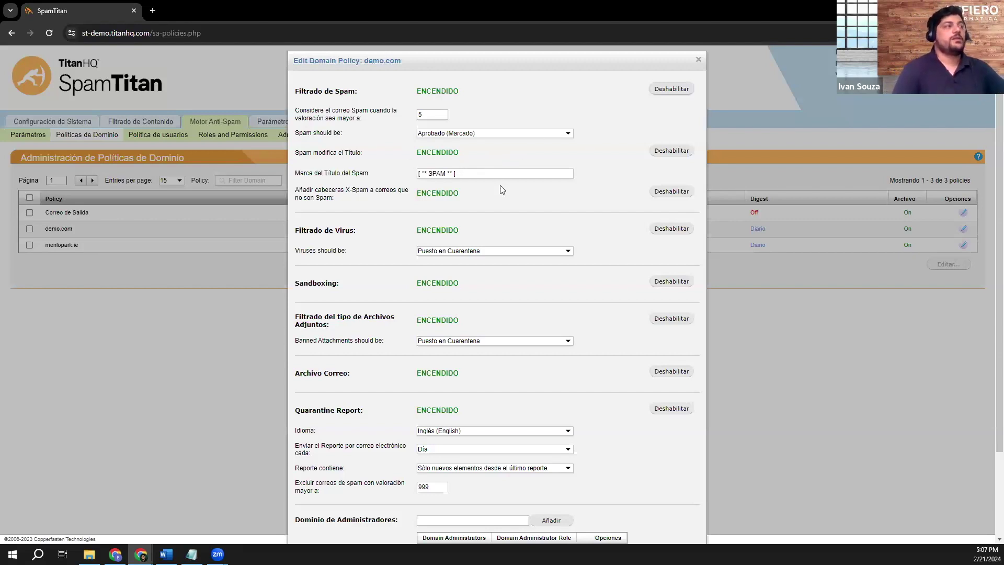
{"action": "scroll", "coordinate": [462, 216], "scroll_direction": "down", "scroll_amount": 2}
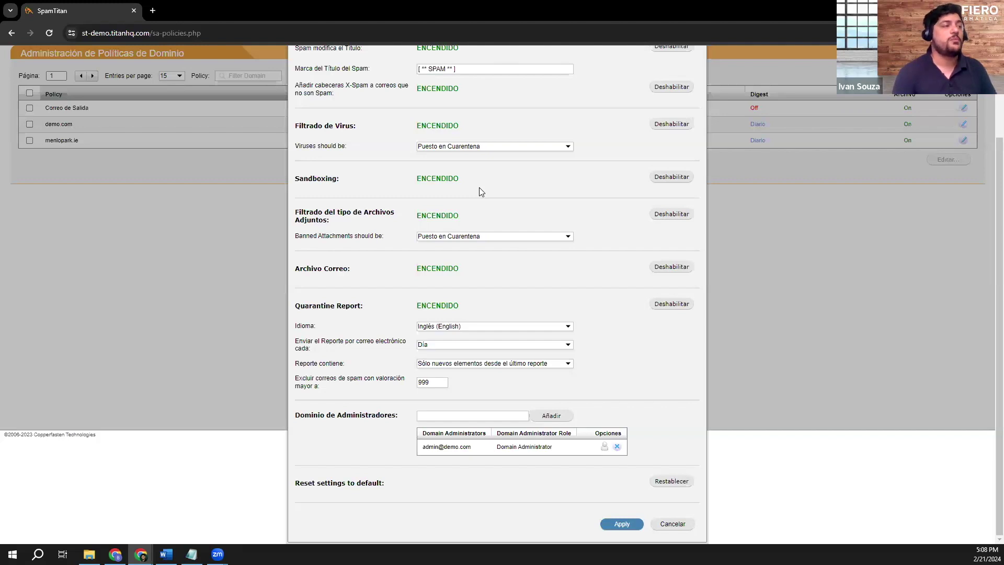
{"action": "scroll", "coordinate": [523, 277], "scroll_direction": "up", "scroll_amount": 3}
{"action": "scroll", "coordinate": [563, 364], "scroll_direction": "down", "scroll_amount": 3}
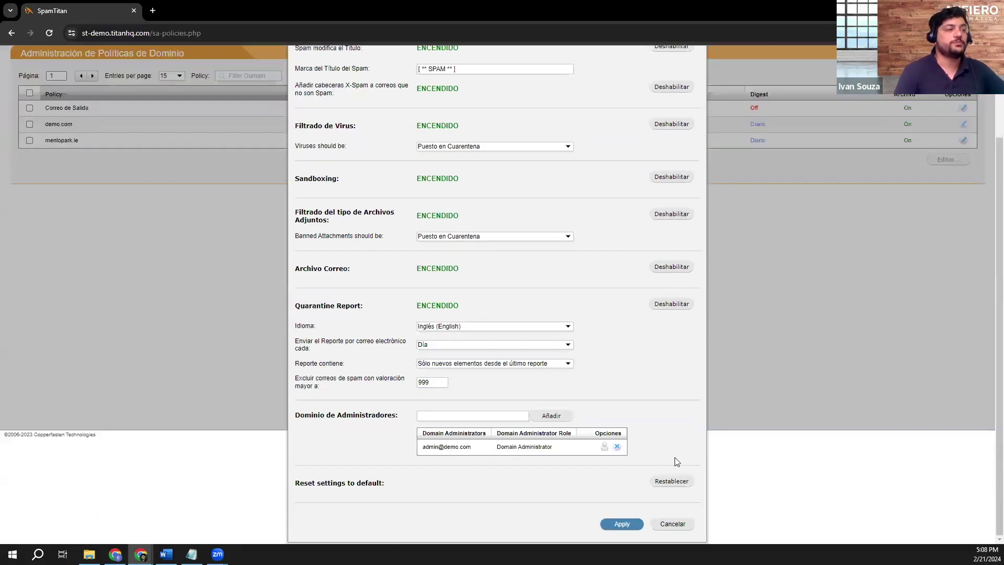
{"action": "left_click", "coordinate": [674, 524]}
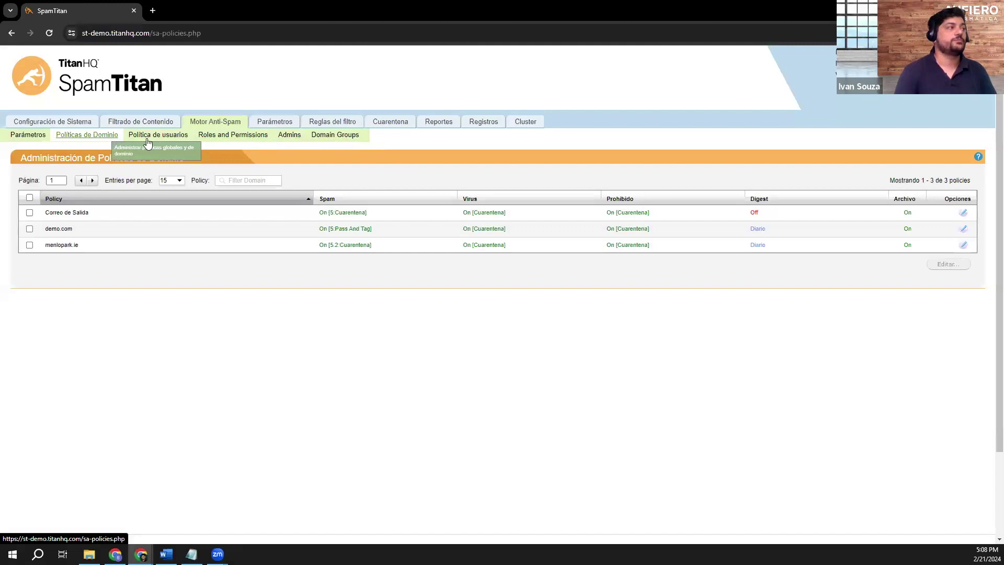
Show the domain administrator roles in Roles and Permissions.
{"action": "left_click", "coordinate": [260, 141]}
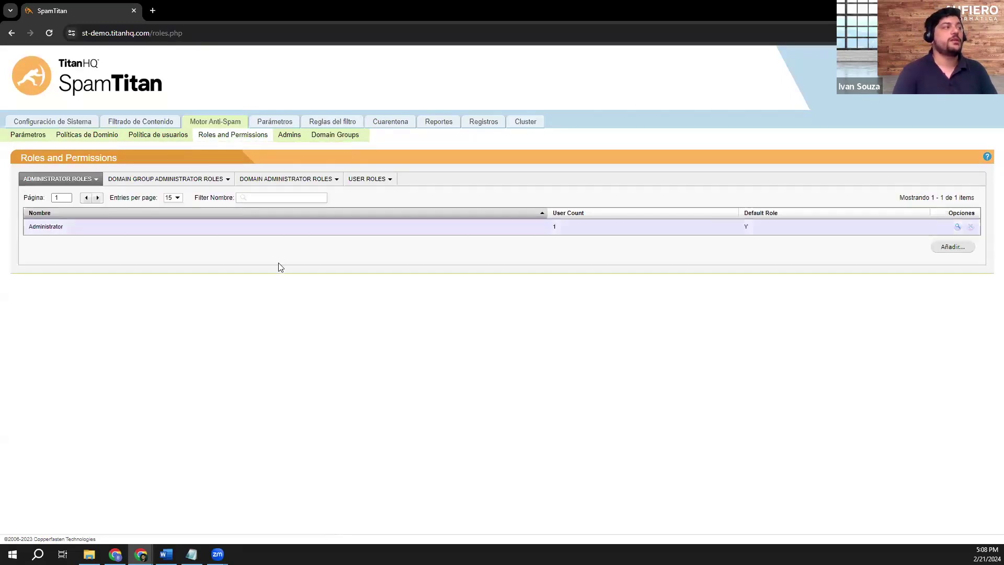
{"action": "left_click", "coordinate": [281, 183]}
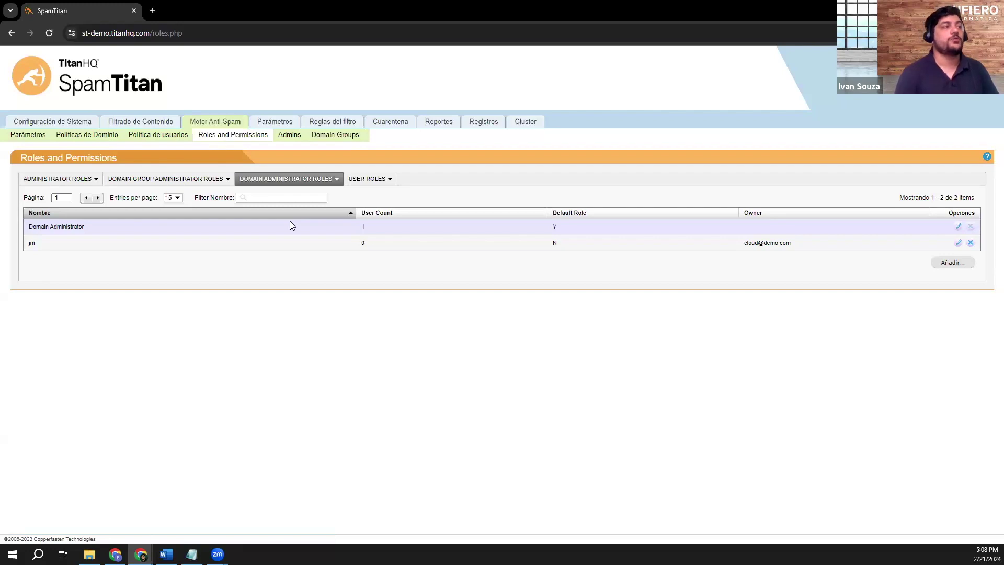
Examine the form for adding a user policy in the user policy management, and cancel it without adding anyone.
{"action": "left_click", "coordinate": [184, 137]}
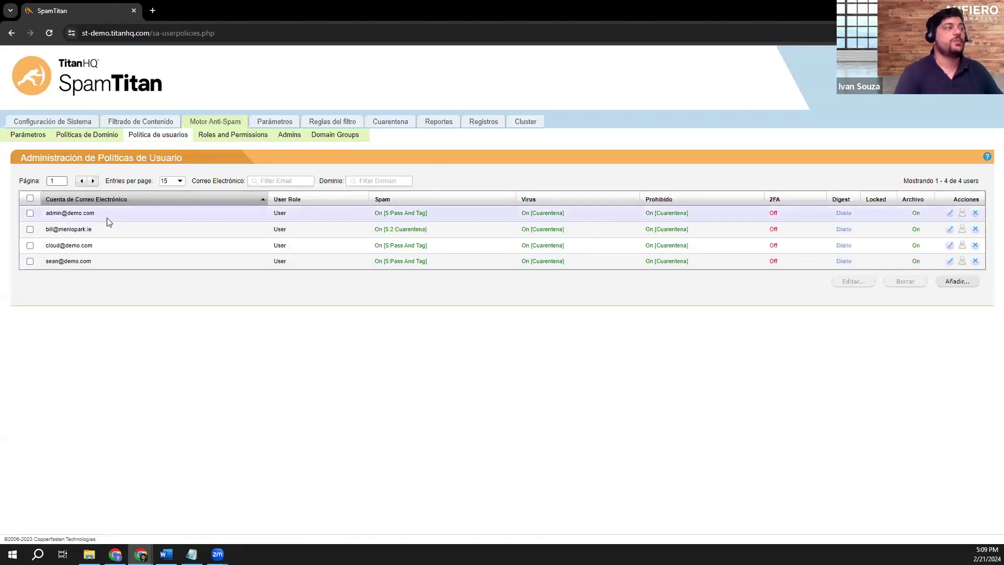
{"action": "left_click", "coordinate": [954, 283]}
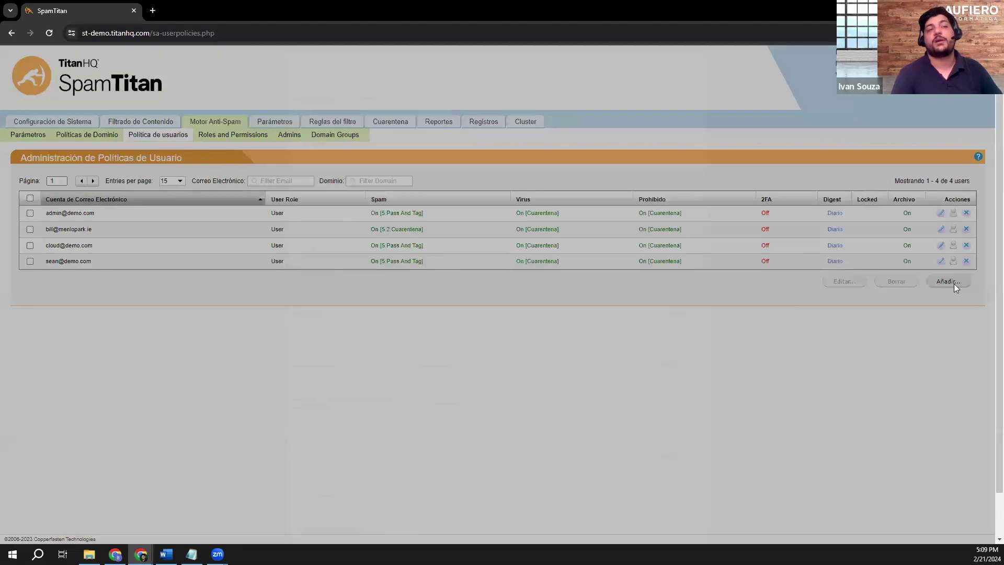
{"action": "scroll", "coordinate": [572, 200], "scroll_direction": "down", "scroll_amount": 1}
{"action": "scroll", "coordinate": [572, 201], "scroll_direction": "up", "scroll_amount": 1}
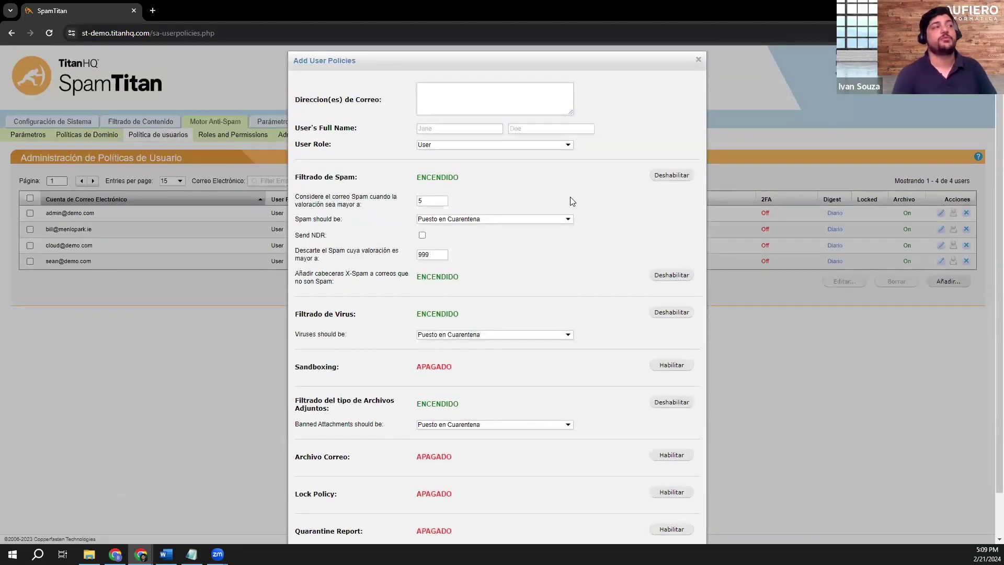
{"action": "triple_click", "coordinate": [630, 143]}
{"action": "scroll", "coordinate": [629, 293], "scroll_direction": "down", "scroll_amount": 1}
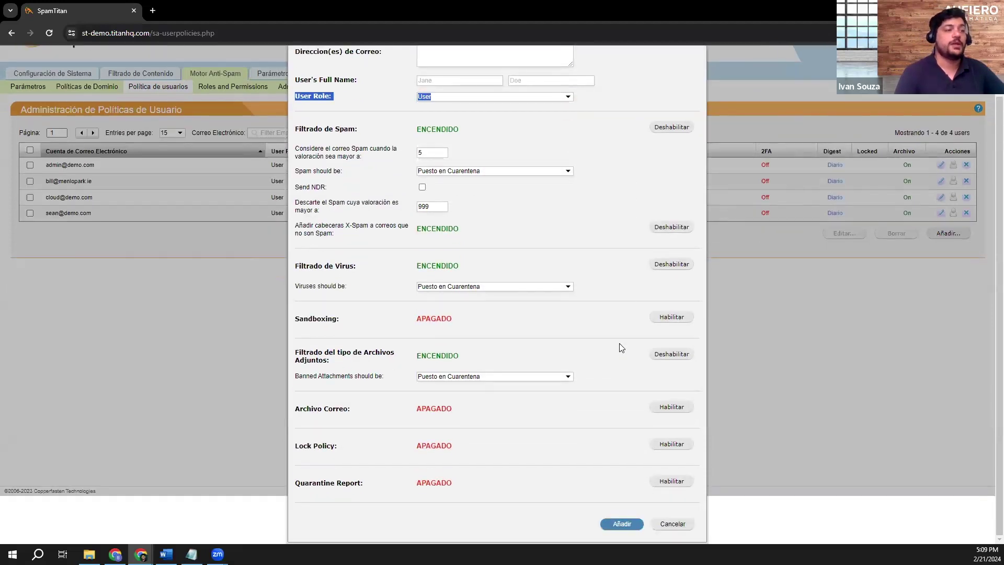
{"action": "left_click", "coordinate": [672, 524]}
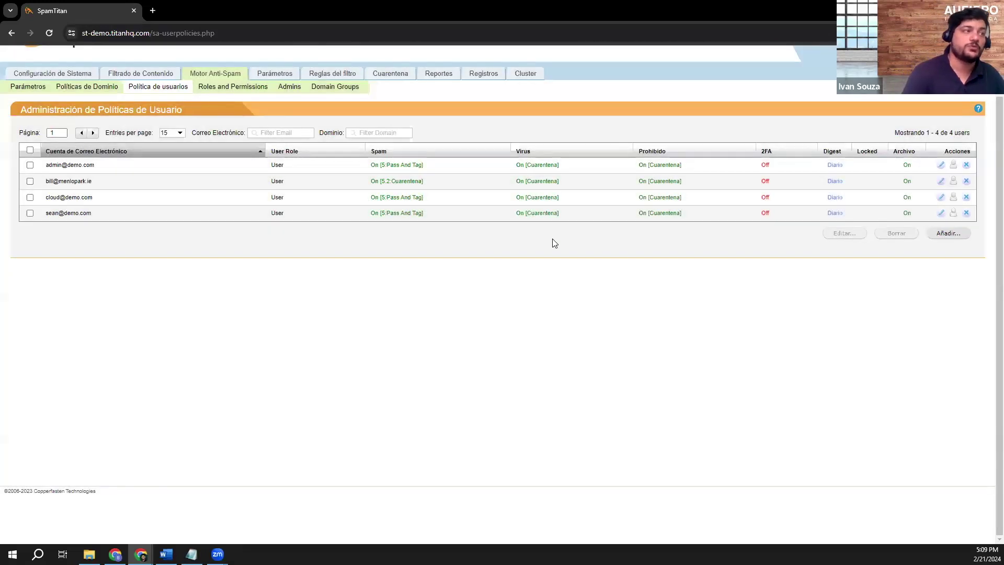
{"action": "scroll", "coordinate": [554, 242], "scroll_direction": "up", "scroll_amount": 1}
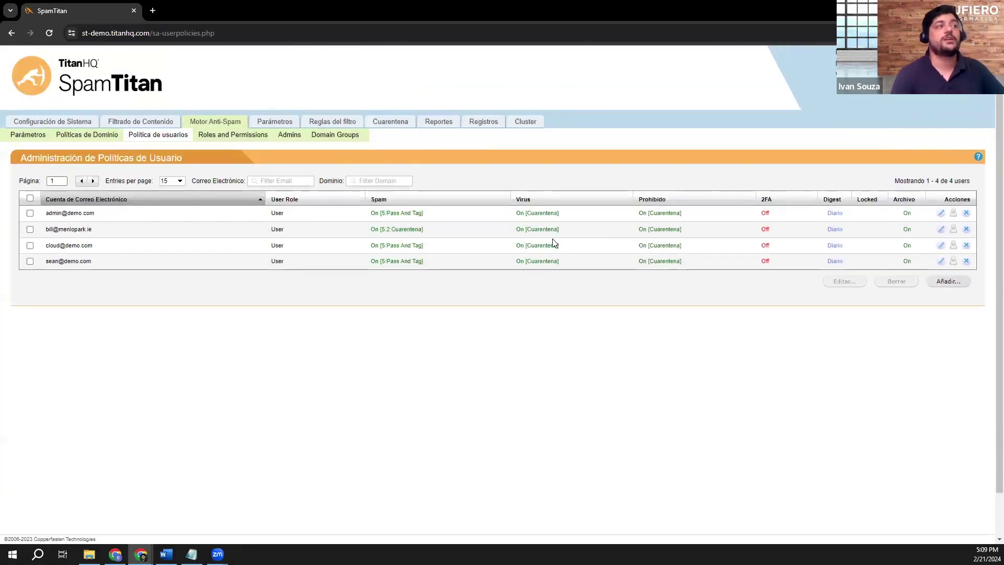
Look through the list of quarantined messages.
{"action": "left_click", "coordinate": [391, 123]}
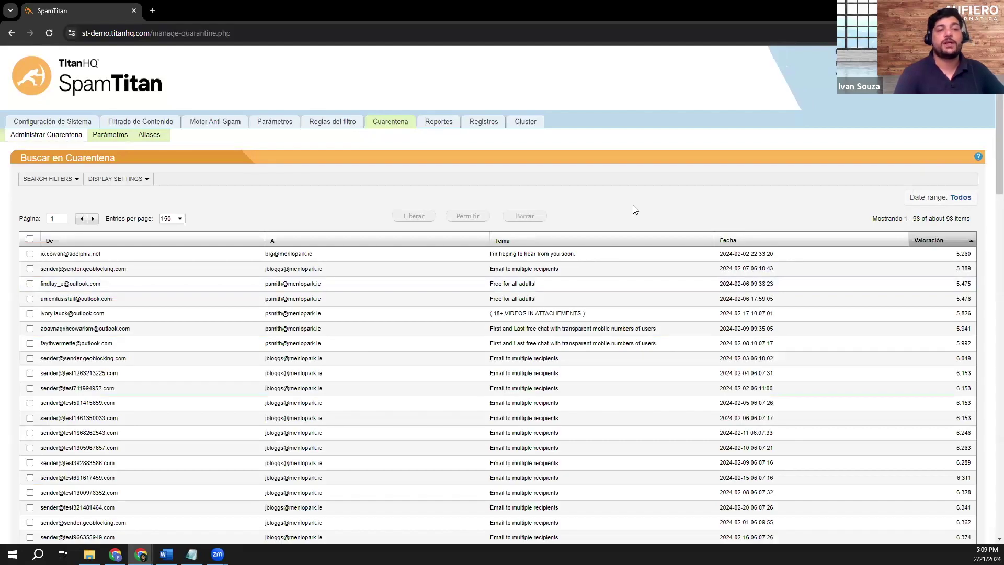
{"action": "scroll", "coordinate": [571, 224], "scroll_direction": "down", "scroll_amount": 5}
{"action": "scroll", "coordinate": [565, 220], "scroll_direction": "up", "scroll_amount": 5}
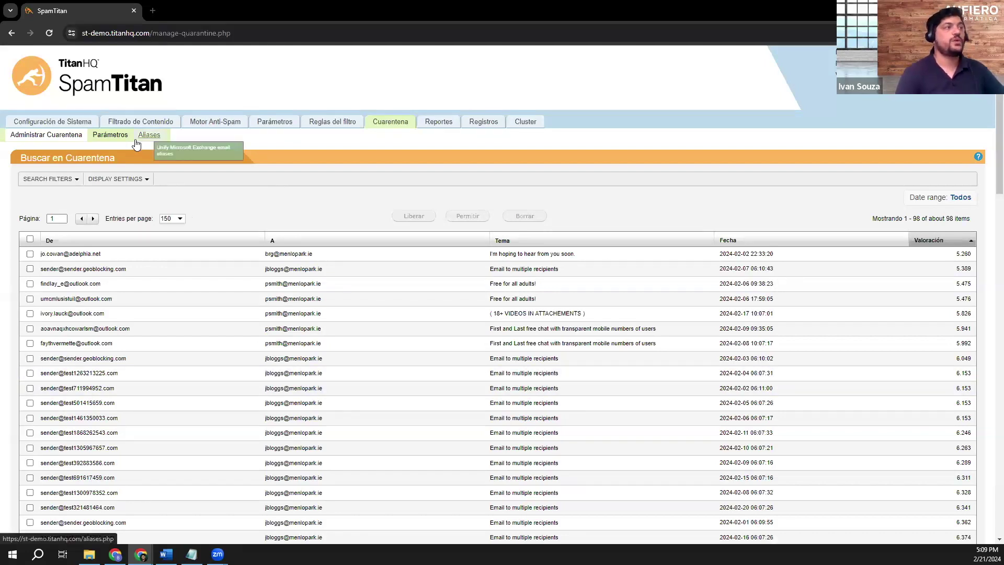
Check the edit dialog of network interface ena0 without saving, and view the SPF mail authentication settings.
{"action": "left_click", "coordinate": [163, 124]}
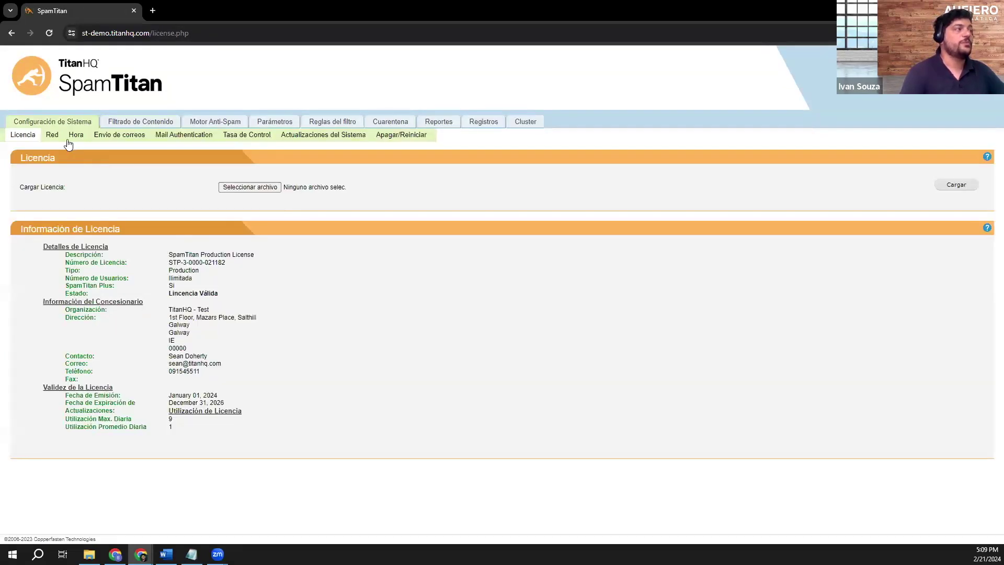
{"action": "left_click", "coordinate": [52, 135]}
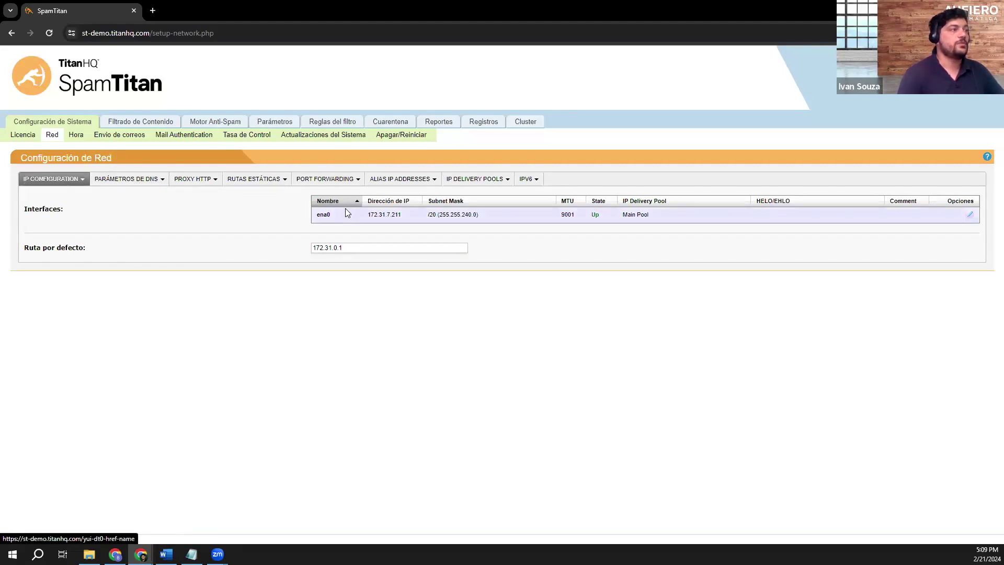
{"action": "left_click", "coordinate": [970, 215]}
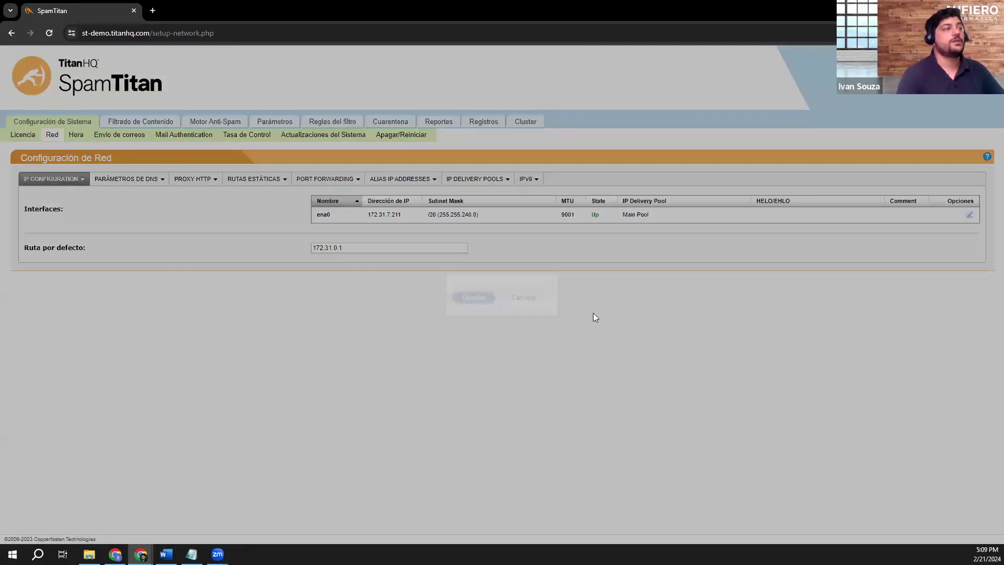
{"action": "left_click", "coordinate": [525, 298]}
{"action": "left_click", "coordinate": [182, 137]}
{"action": "left_click", "coordinate": [48, 33]}
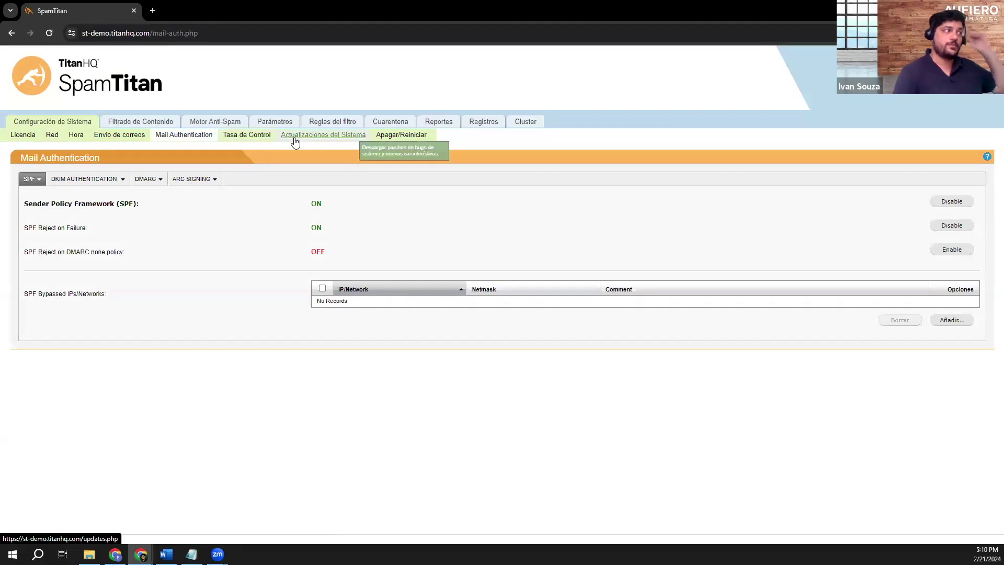
Review the relay domains and examine the demo.com domain's destination server and check settings, closing them without saving.
{"action": "left_click", "coordinate": [125, 137]}
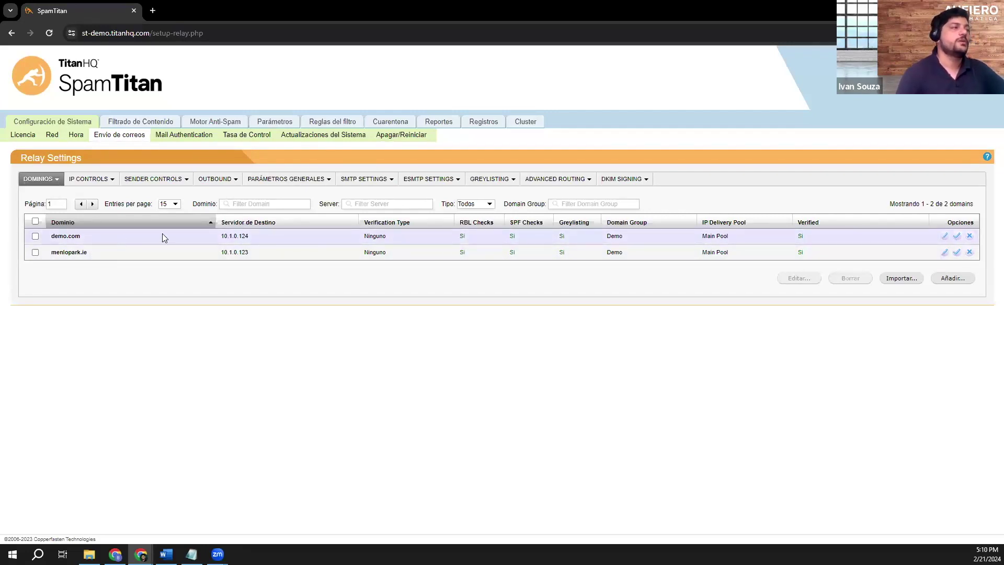
{"action": "left_click_drag", "start_coordinate": [210, 236], "coordinate": [258, 238]}
{"action": "left_click", "coordinate": [275, 281]}
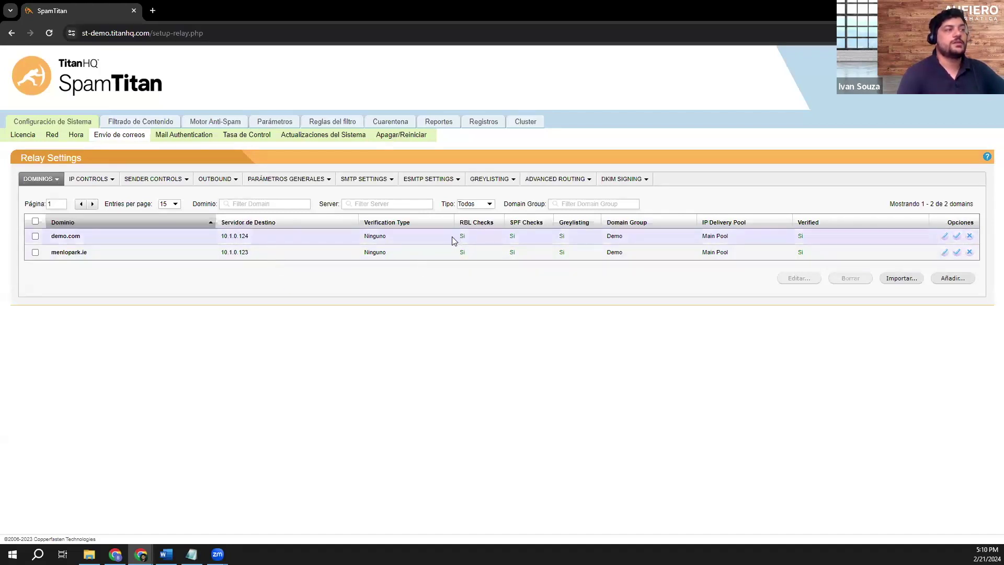
{"action": "left_click", "coordinate": [545, 306]}
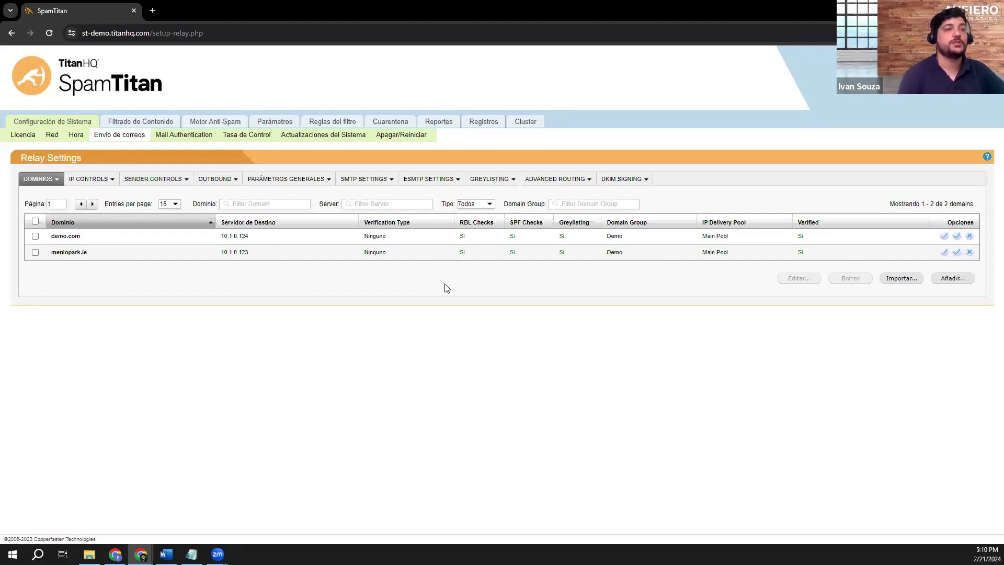
{"action": "left_click", "coordinate": [945, 236]}
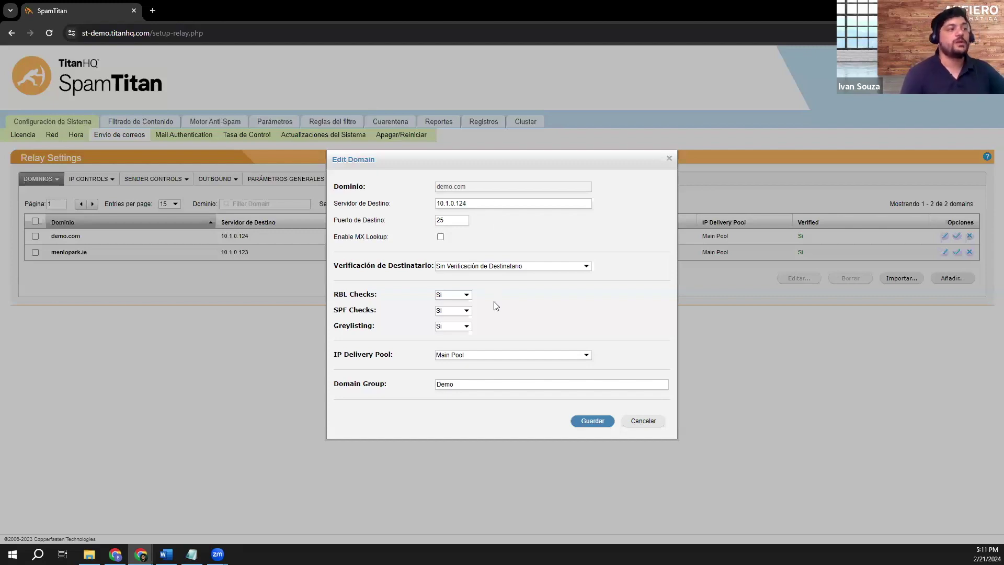
{"action": "left_click", "coordinate": [644, 422]}
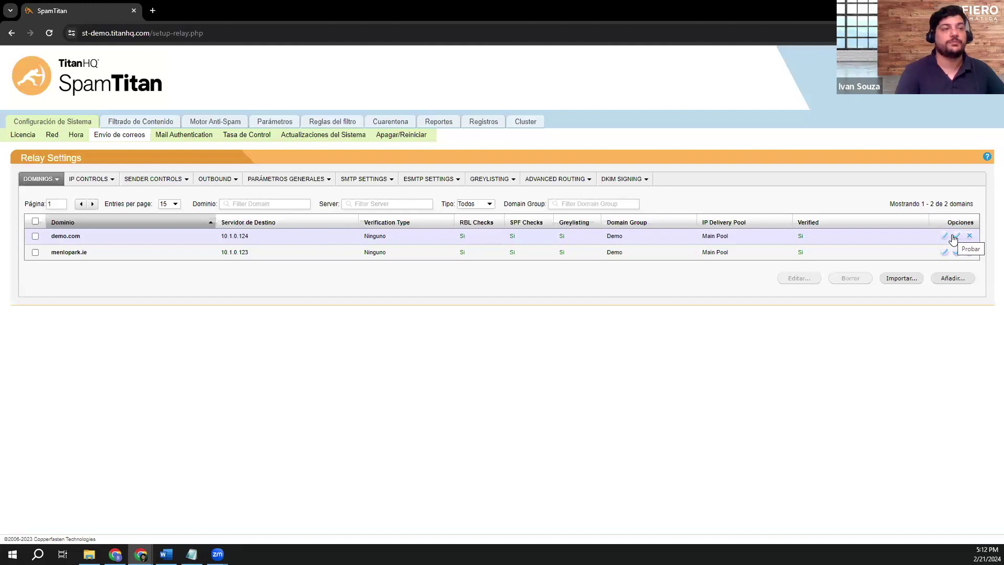
Examine the add-domain form, including the recipient verification options and the dynamic verification choice, and cancel it without adding a domain.
{"action": "left_click", "coordinate": [964, 280]}
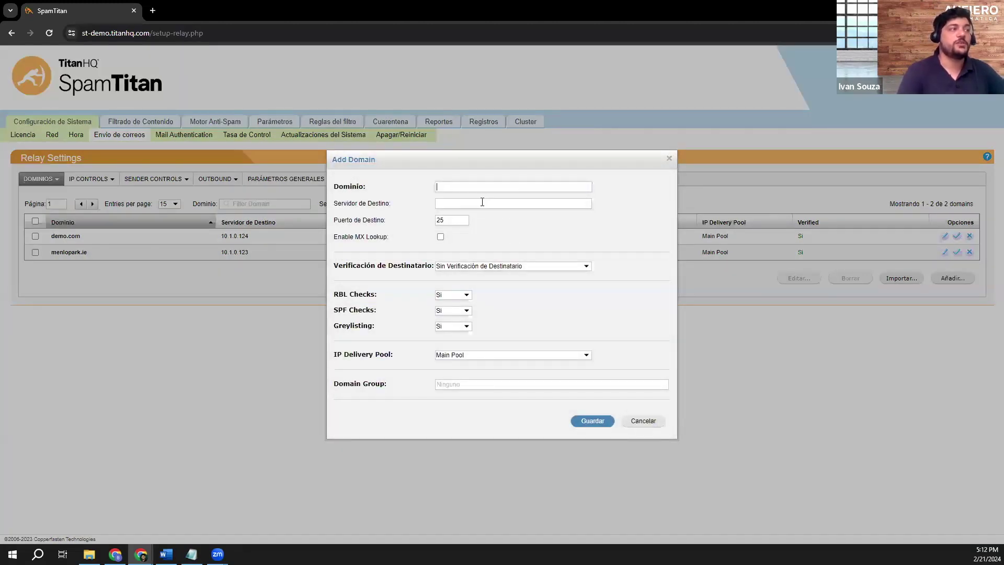
{"action": "left_click", "coordinate": [452, 220]}
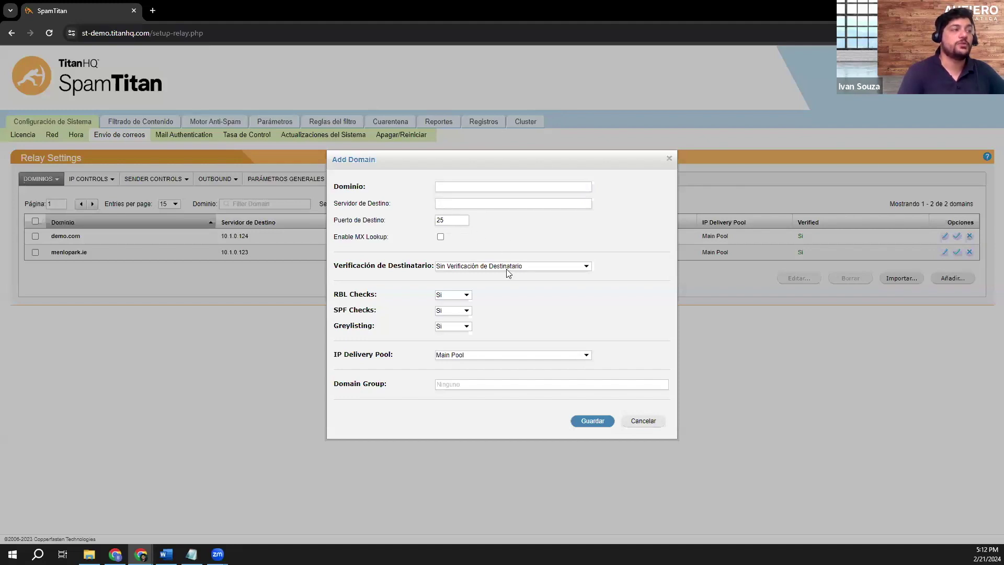
{"action": "left_click", "coordinate": [507, 268]}
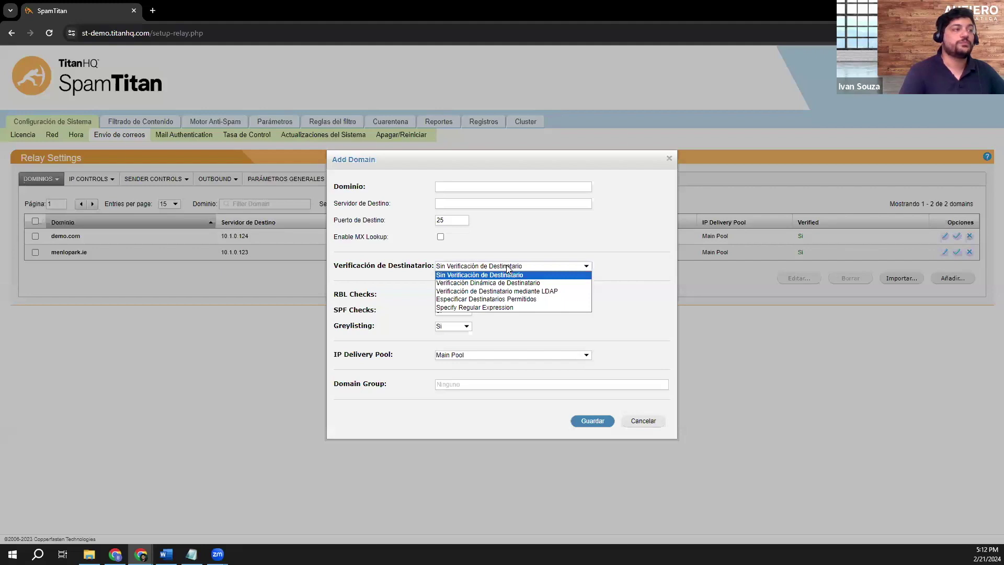
{"action": "left_click", "coordinate": [507, 268]}
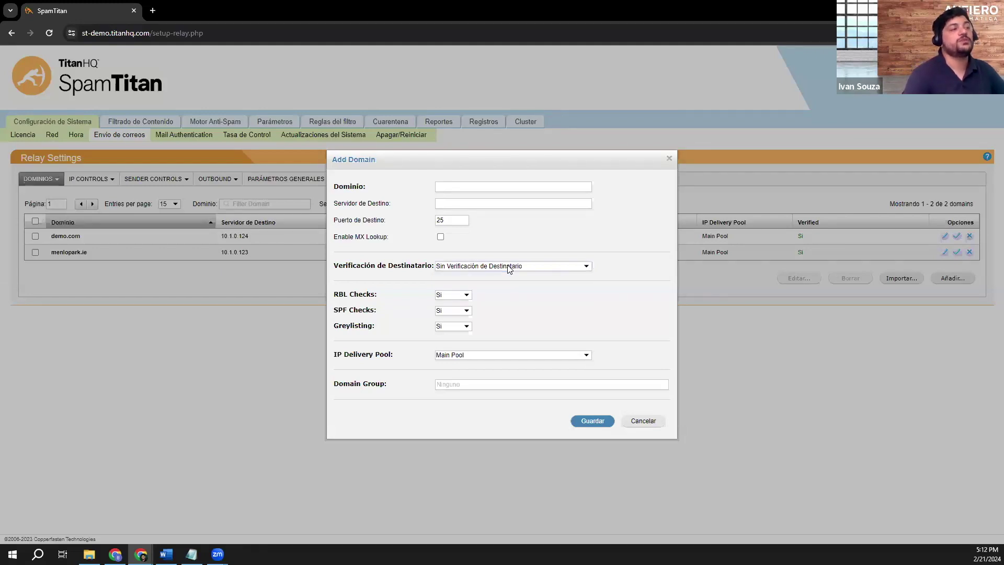
{"action": "left_click", "coordinate": [510, 268]}
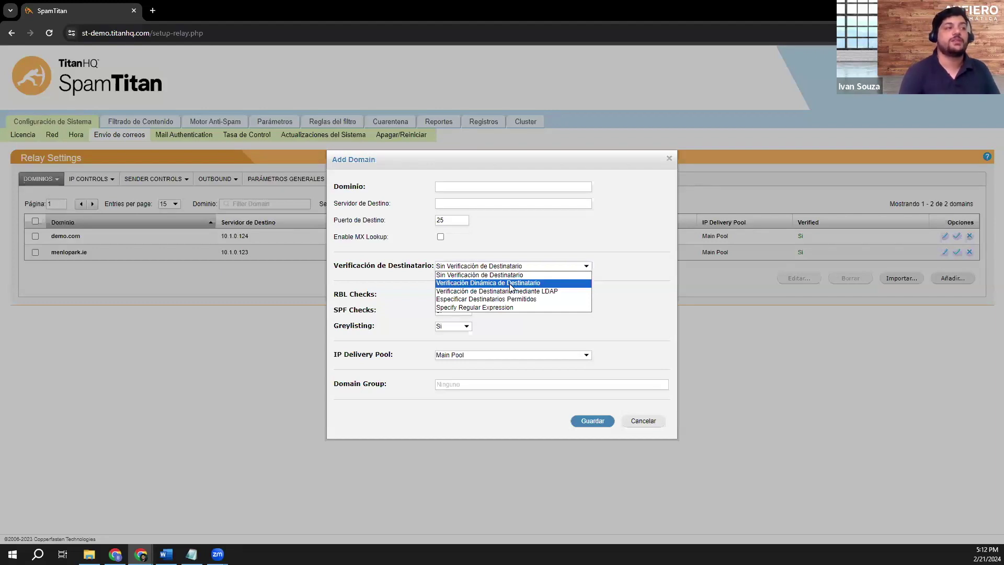
{"action": "left_click", "coordinate": [511, 283]}
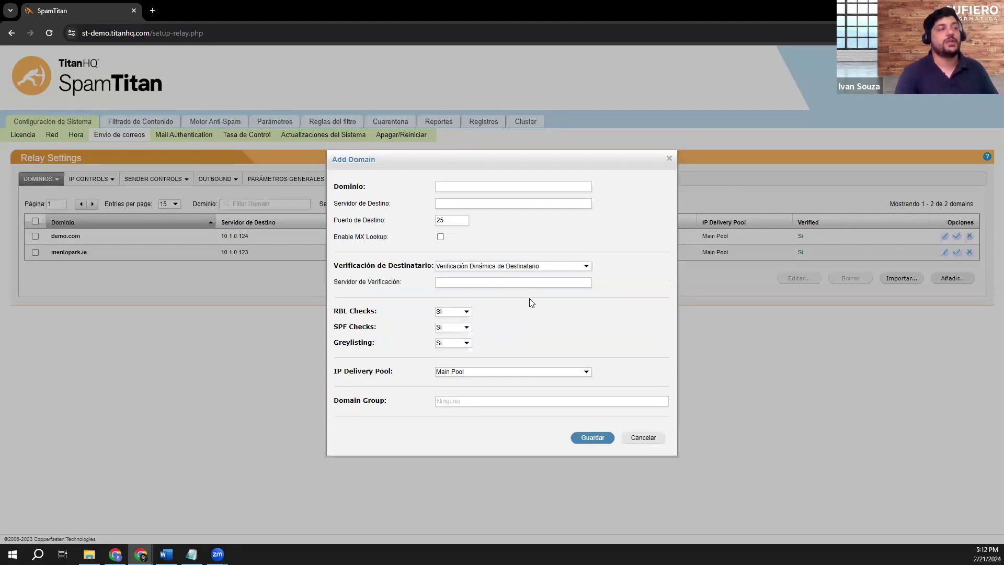
{"action": "left_click", "coordinate": [643, 438]}
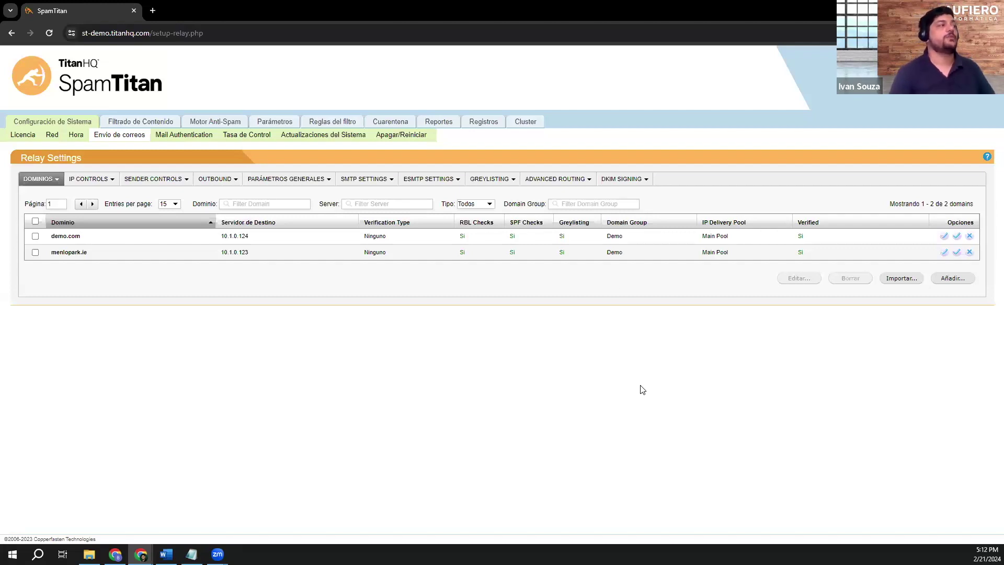
Review the virus filtering page under content filtering, covering the general filter options and the Clam and Bitdefender antivirus settings.
{"action": "left_click", "coordinate": [135, 122]}
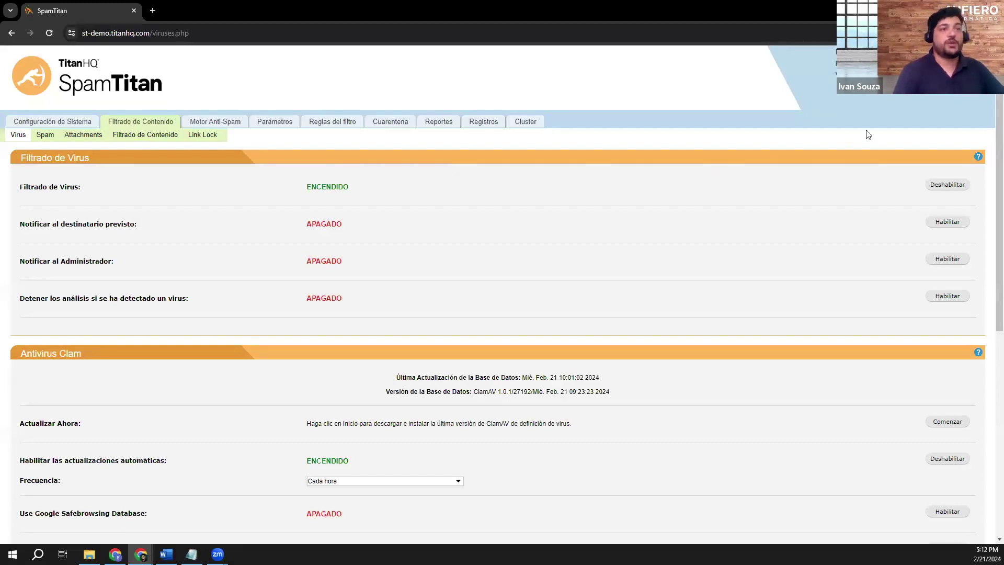
{"action": "scroll", "coordinate": [884, 130], "scroll_direction": "down", "scroll_amount": 1}
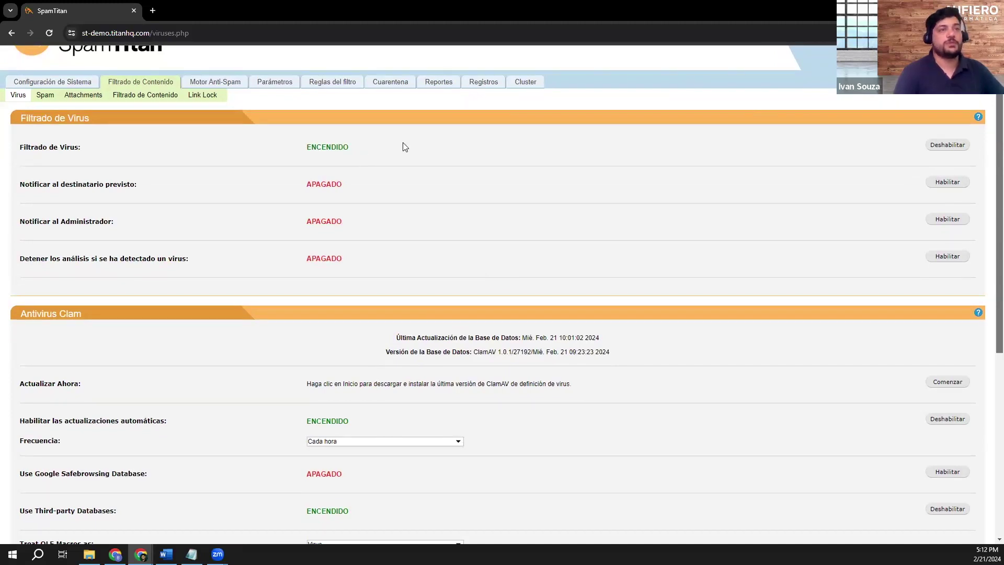
{"action": "scroll", "coordinate": [405, 147], "scroll_direction": "down", "scroll_amount": 8}
{"action": "scroll", "coordinate": [358, 157], "scroll_direction": "up", "scroll_amount": 9}
{"action": "scroll", "coordinate": [348, 209], "scroll_direction": "down", "scroll_amount": 7}
{"action": "scroll", "coordinate": [314, 220], "scroll_direction": "up", "scroll_amount": 7}
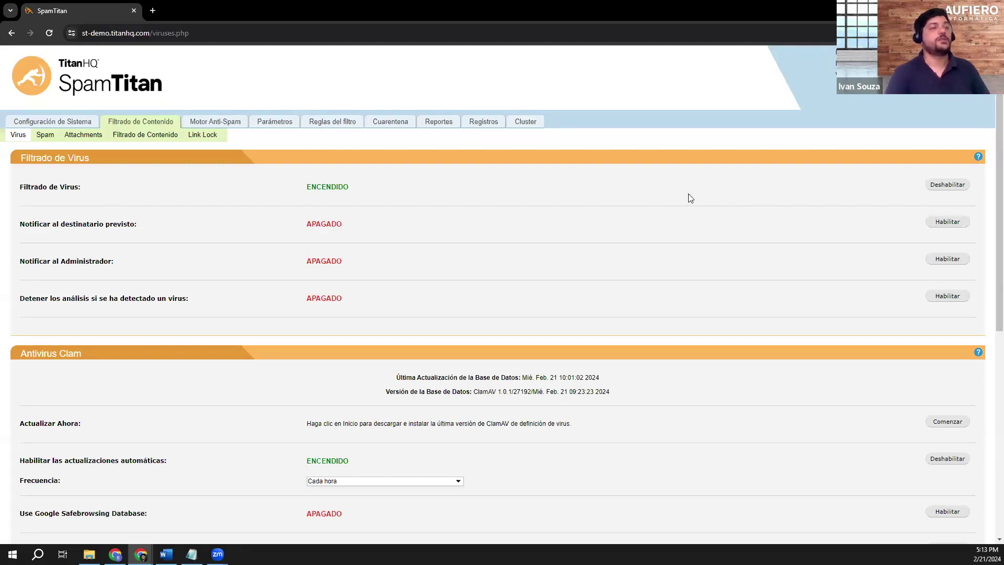
{"action": "scroll", "coordinate": [989, 106], "scroll_direction": "down", "scroll_amount": 1}
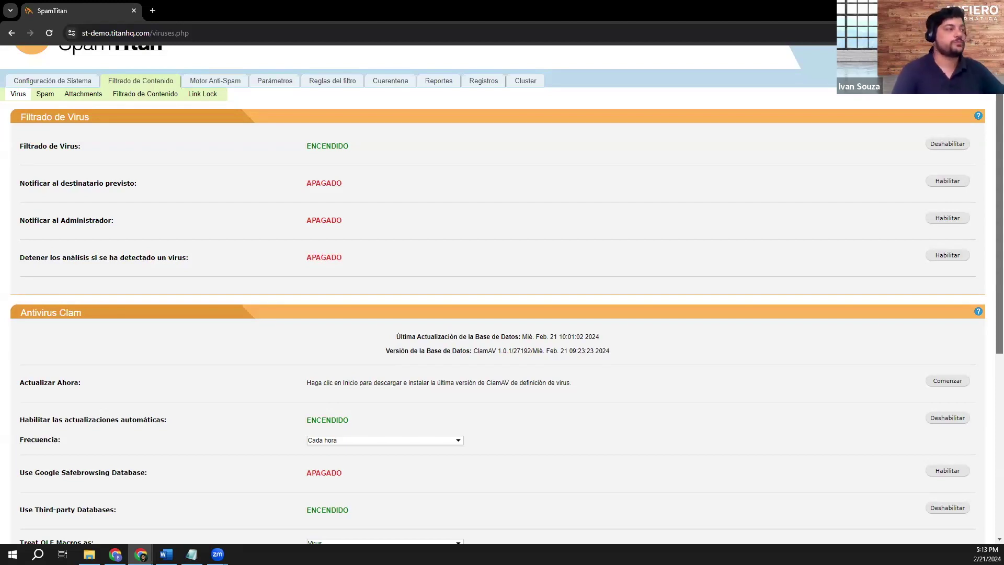
{"action": "scroll", "coordinate": [990, 98], "scroll_direction": "down", "scroll_amount": 5}
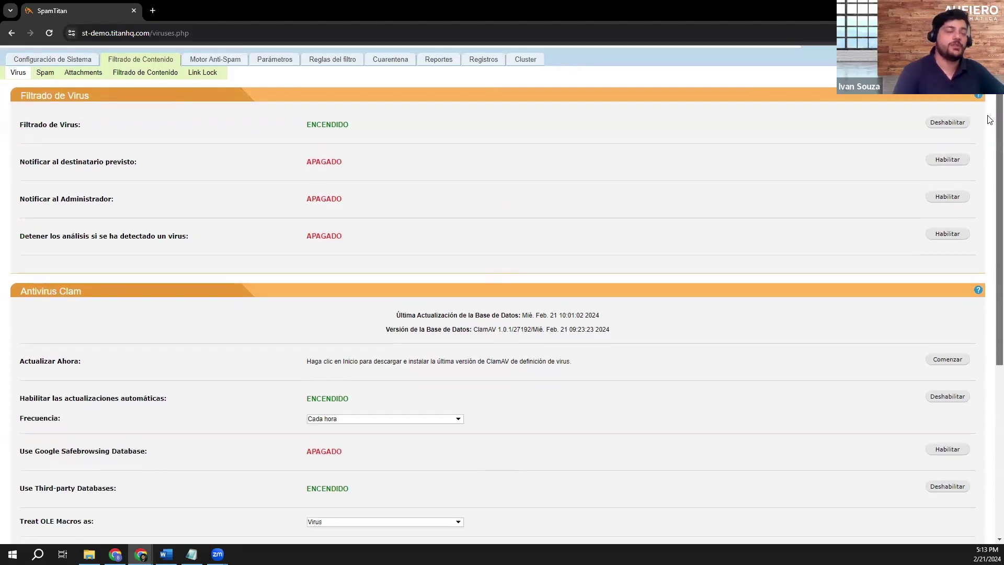
{"action": "scroll", "coordinate": [990, 245], "scroll_direction": "down", "scroll_amount": 2}
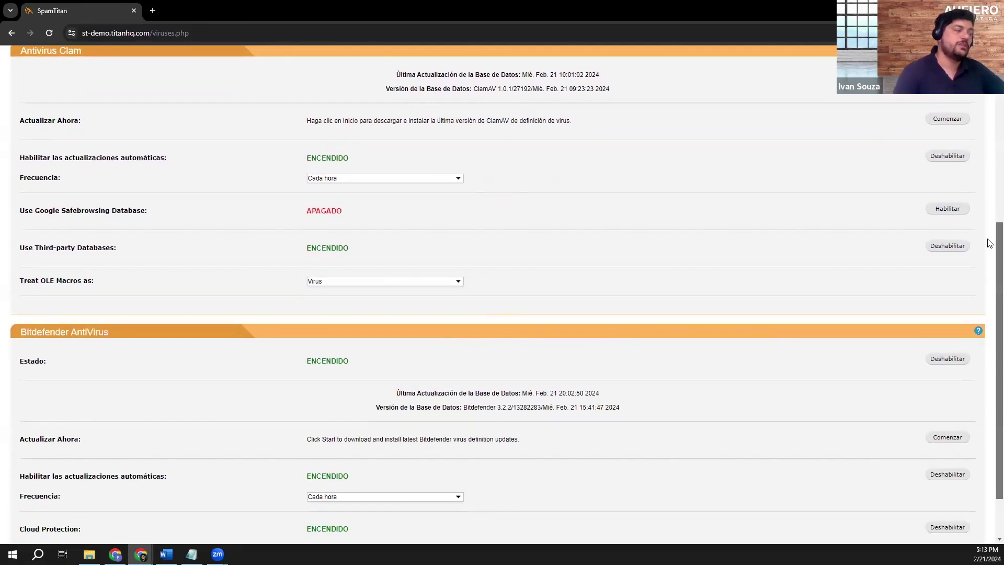
{"action": "scroll", "coordinate": [288, 304], "scroll_direction": "up", "scroll_amount": 8}
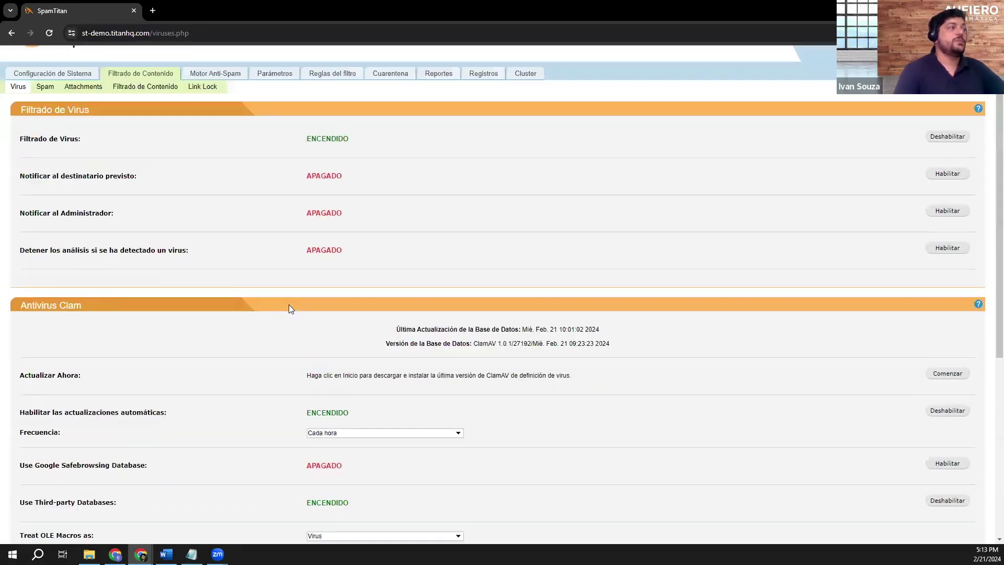
{"action": "scroll", "coordinate": [157, 340], "scroll_direction": "down", "scroll_amount": 8}
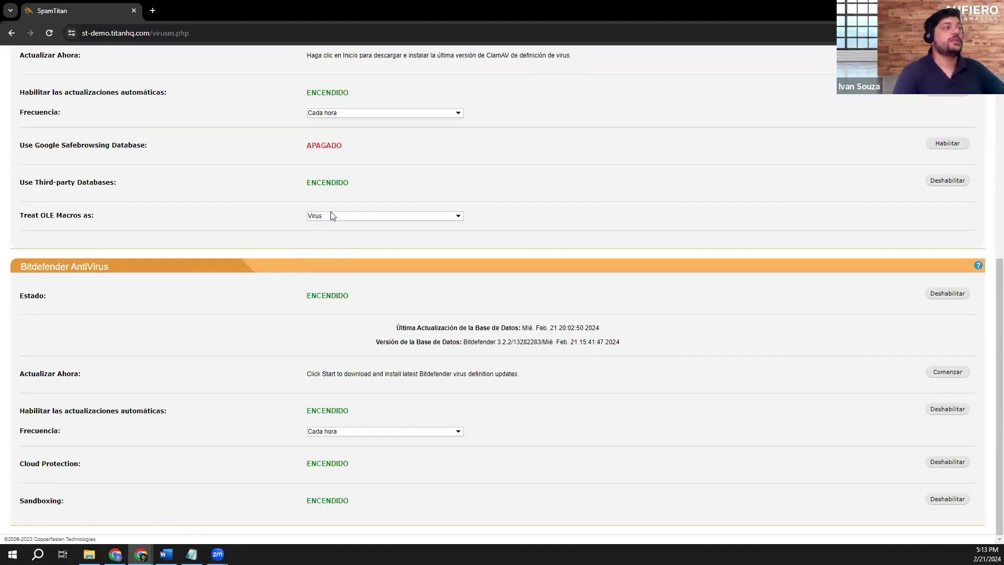
Examine the Clam antivirus database version and update details, and compare them with the Bitdefender AntiVirus section.
{"action": "scroll", "coordinate": [334, 215], "scroll_direction": "up", "scroll_amount": 5}
{"action": "left_click_drag", "start_coordinate": [390, 273], "coordinate": [546, 285]}
{"action": "left_click_drag", "start_coordinate": [482, 288], "coordinate": [390, 286]}
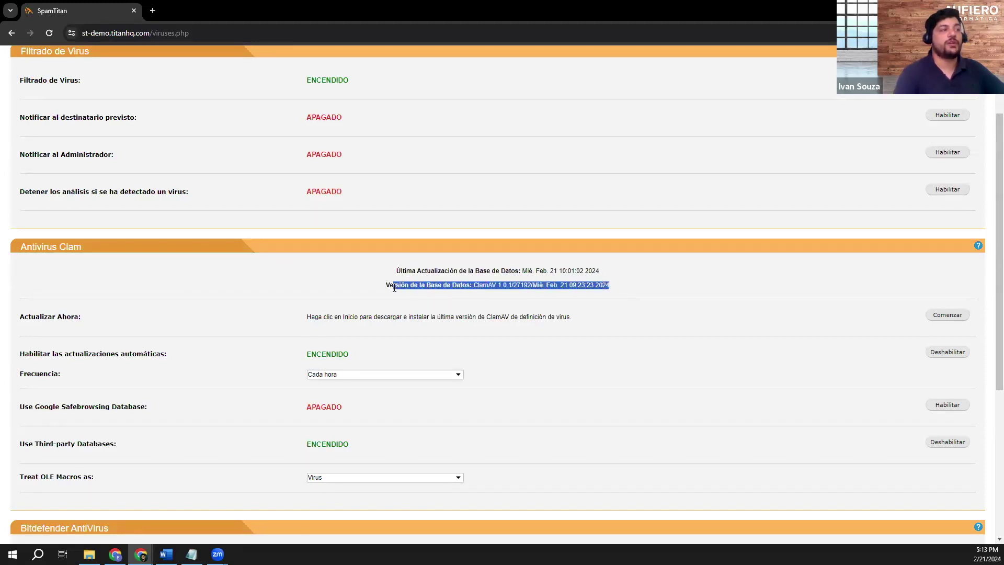
{"action": "left_click", "coordinate": [633, 340]}
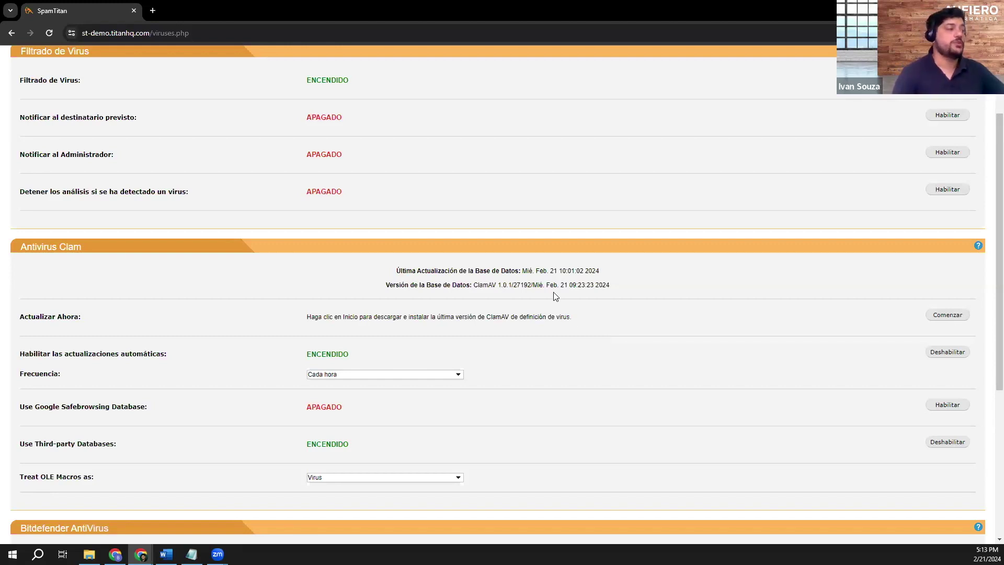
{"action": "scroll", "coordinate": [555, 297], "scroll_direction": "down", "scroll_amount": 5}
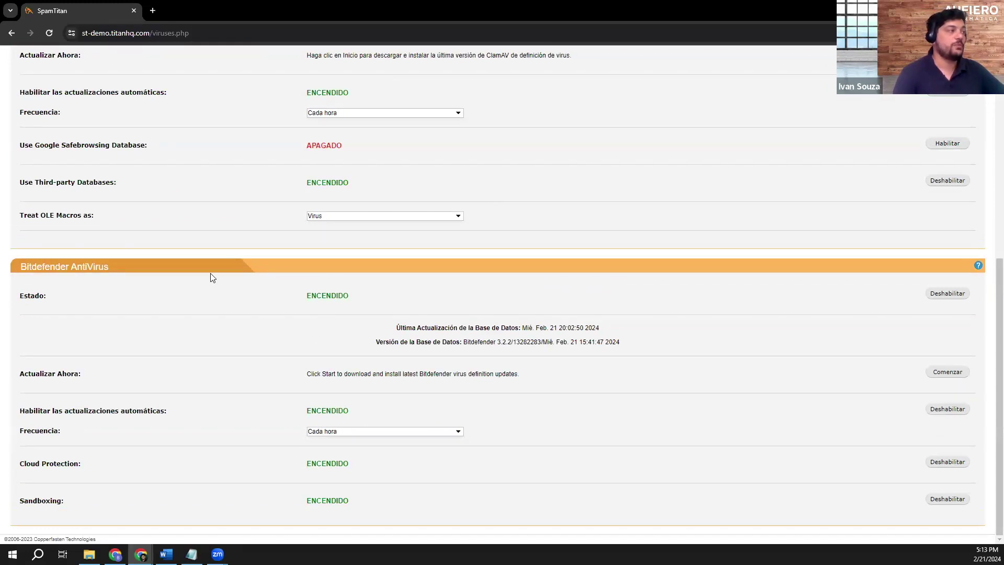
{"action": "scroll", "coordinate": [211, 278], "scroll_direction": "up", "scroll_amount": 5}
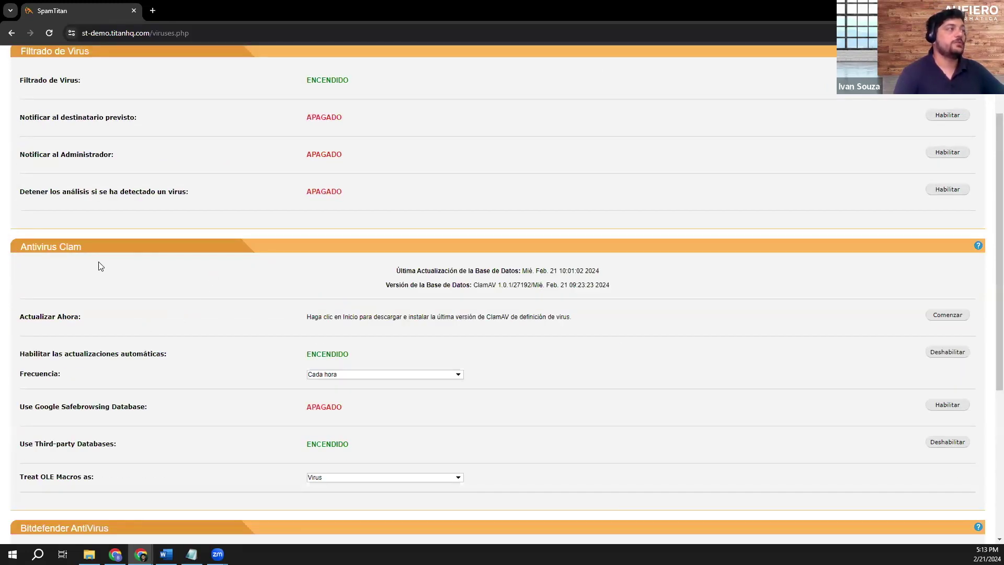
{"action": "scroll", "coordinate": [96, 273], "scroll_direction": "down", "scroll_amount": 5}
{"action": "scroll", "coordinate": [195, 267], "scroll_direction": "up", "scroll_amount": 7}
View the spam filtering settings, and review the attachment filters by extension, file name, file type and MIME type.
{"action": "left_click", "coordinate": [45, 134]}
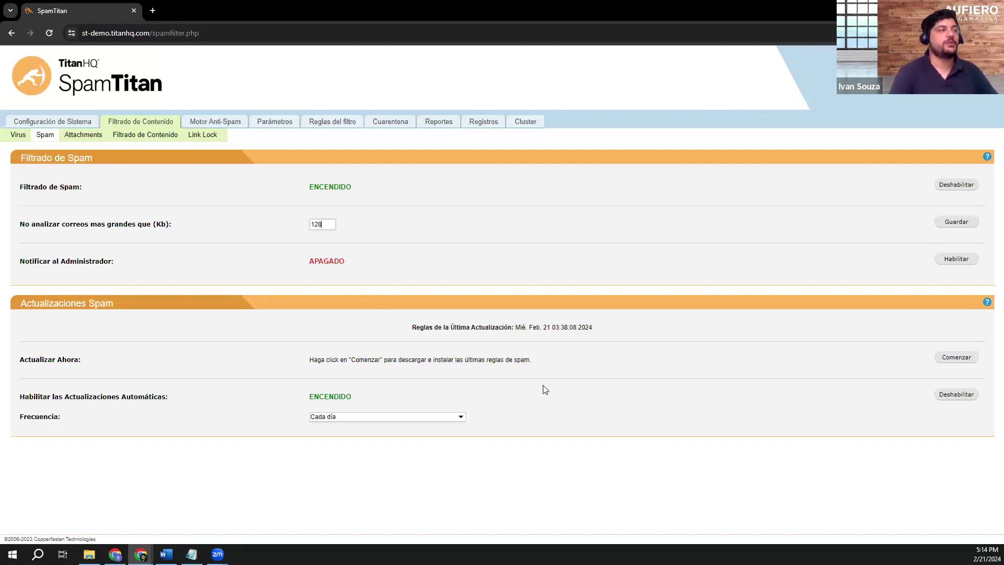
{"action": "left_click", "coordinate": [141, 148]}
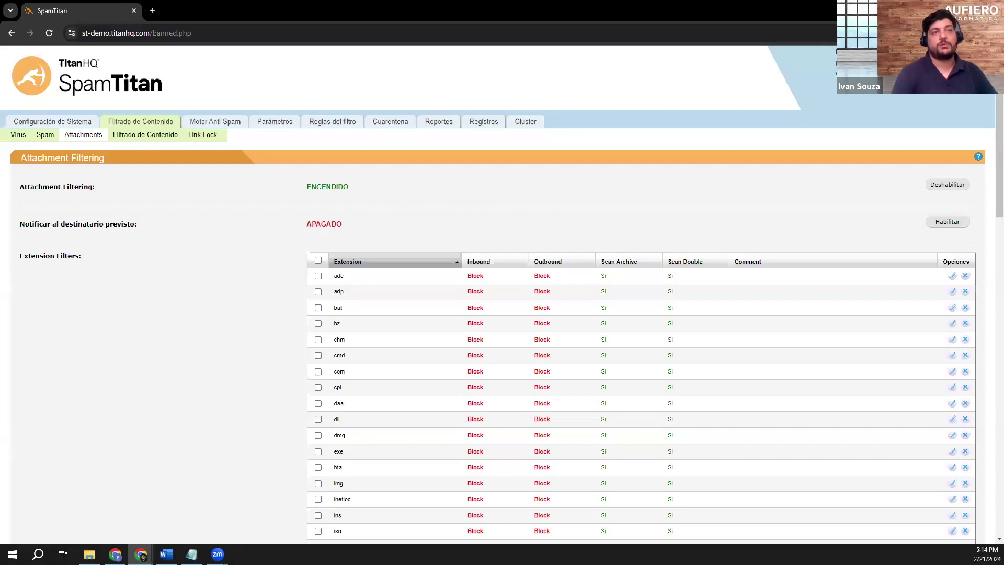
{"action": "scroll", "coordinate": [502, 293], "scroll_direction": "down", "scroll_amount": 2}
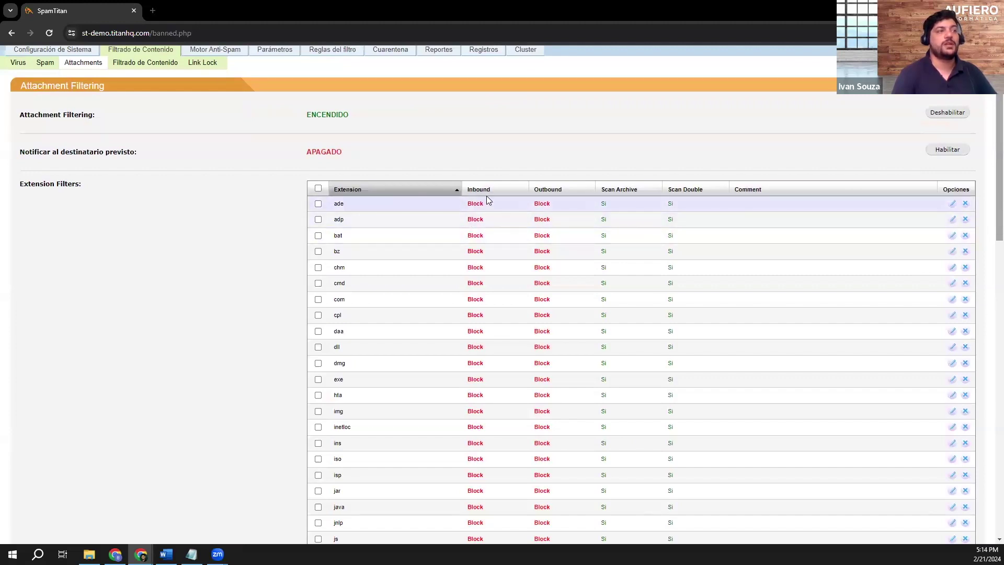
{"action": "scroll", "coordinate": [490, 244], "scroll_direction": "down", "scroll_amount": 5}
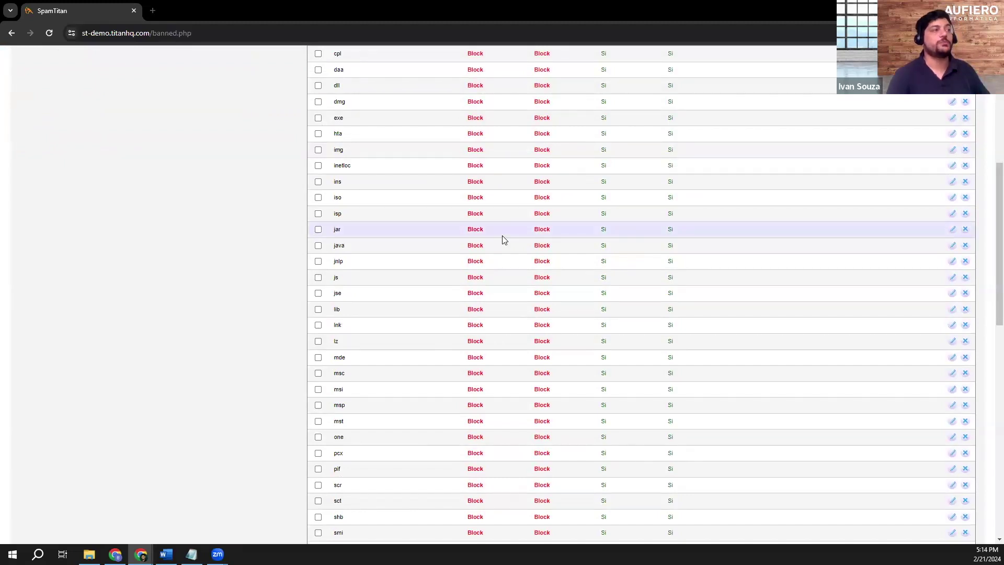
{"action": "scroll", "coordinate": [502, 238], "scroll_direction": "down", "scroll_amount": 10}
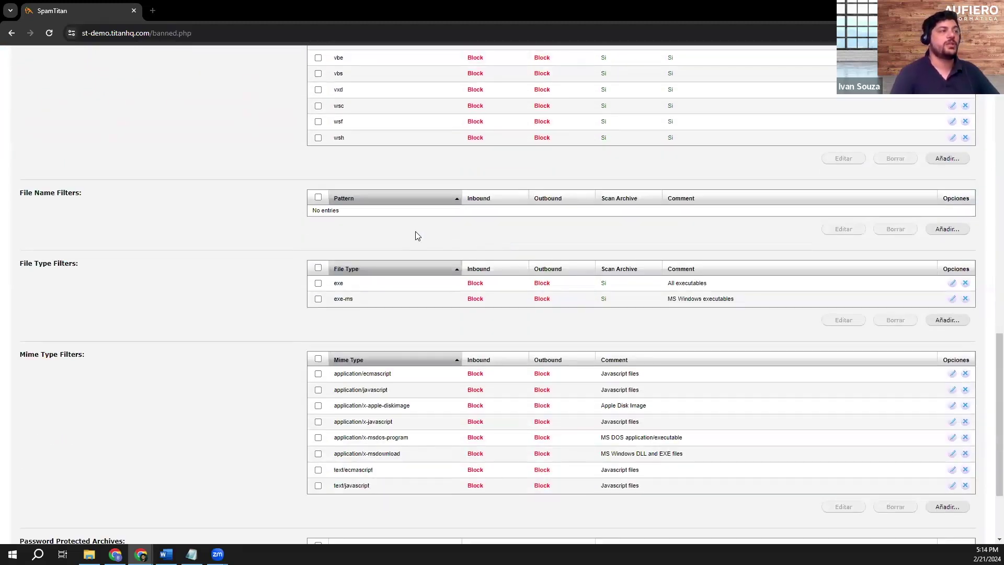
{"action": "scroll", "coordinate": [708, 260], "scroll_direction": "up", "scroll_amount": 15}
{"action": "scroll", "coordinate": [778, 202], "scroll_direction": "down", "scroll_amount": 15}
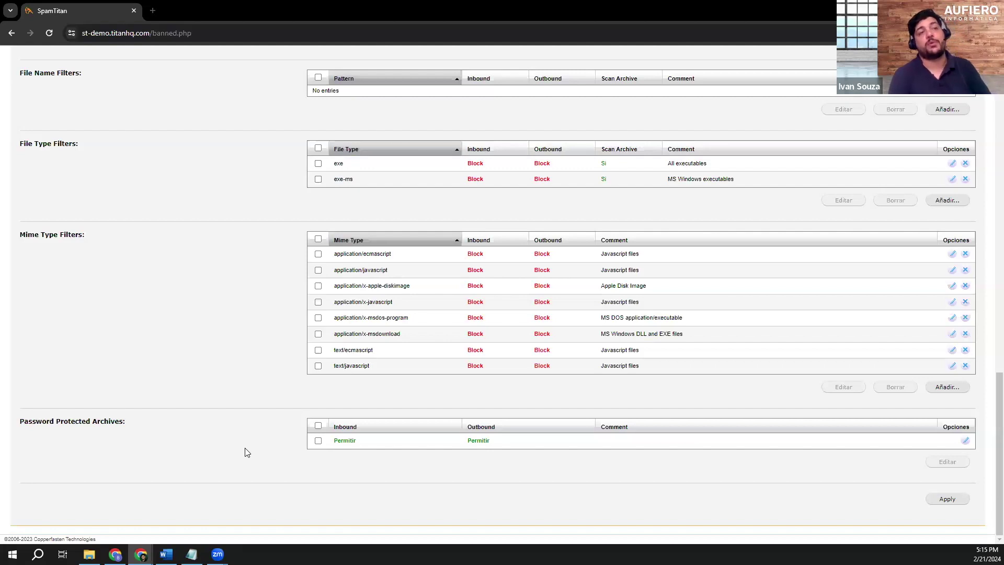
{"action": "scroll", "coordinate": [708, 446], "scroll_direction": "up", "scroll_amount": 5}
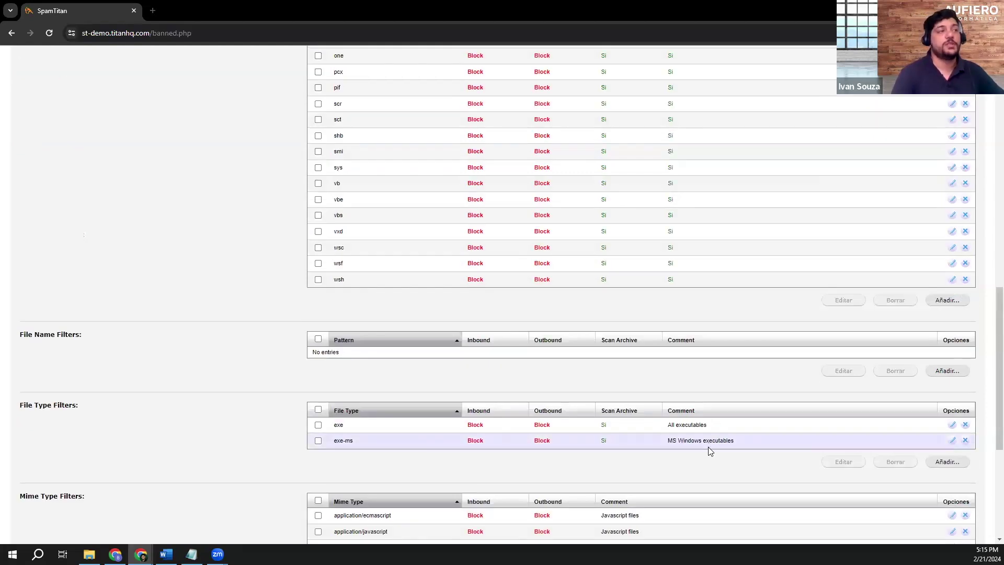
Examine the form for adding a file type filter, and close it without saving.
{"action": "scroll", "coordinate": [836, 434], "scroll_direction": "down", "scroll_amount": 5}
{"action": "left_click", "coordinate": [947, 200]}
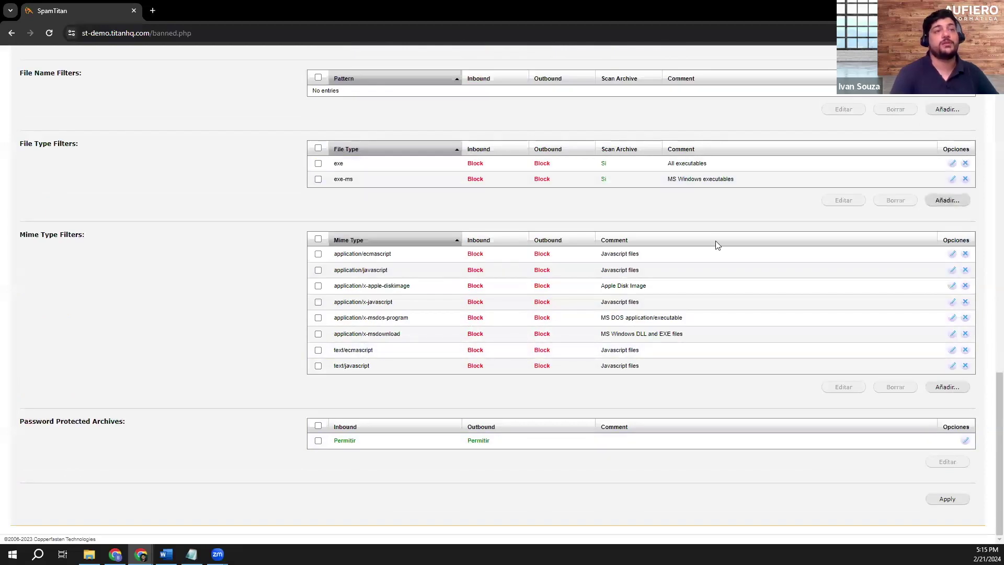
{"action": "left_click", "coordinate": [528, 240]}
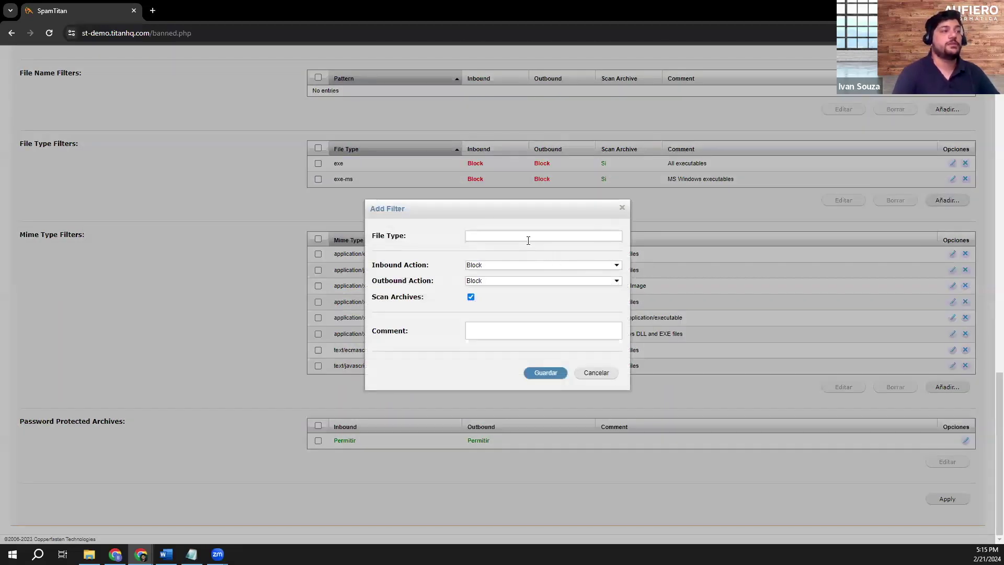
{"action": "left_click", "coordinate": [622, 207]}
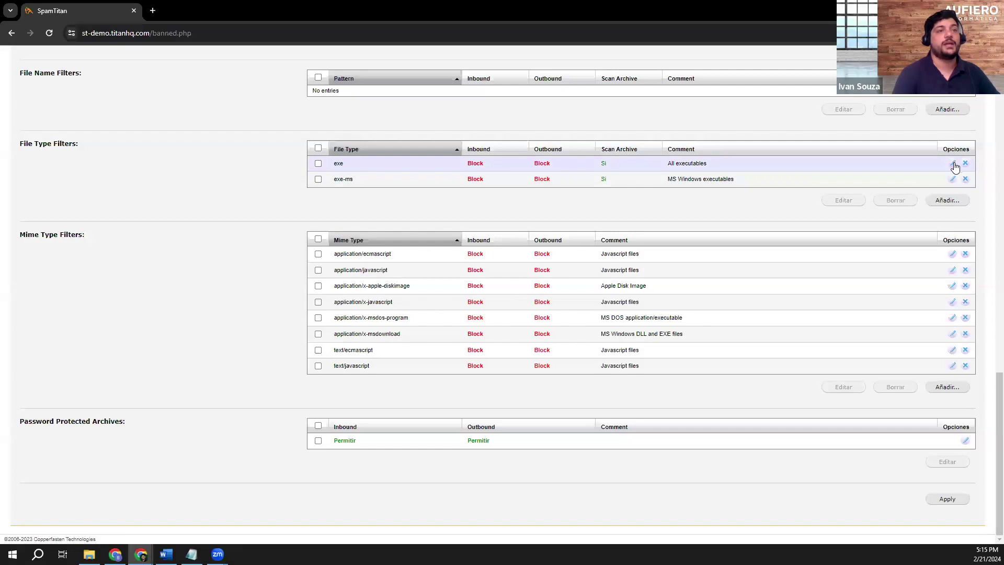
Inspect the exe file type filter's edit dialog and its inbound action options, and cancel without changing anything.
{"action": "left_click", "coordinate": [953, 164]}
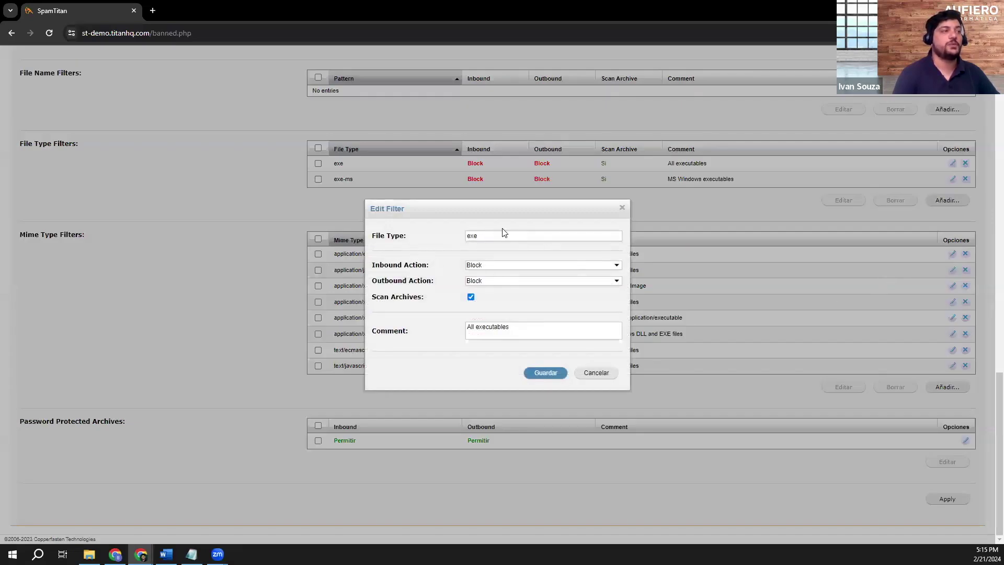
{"action": "left_click", "coordinate": [500, 265]}
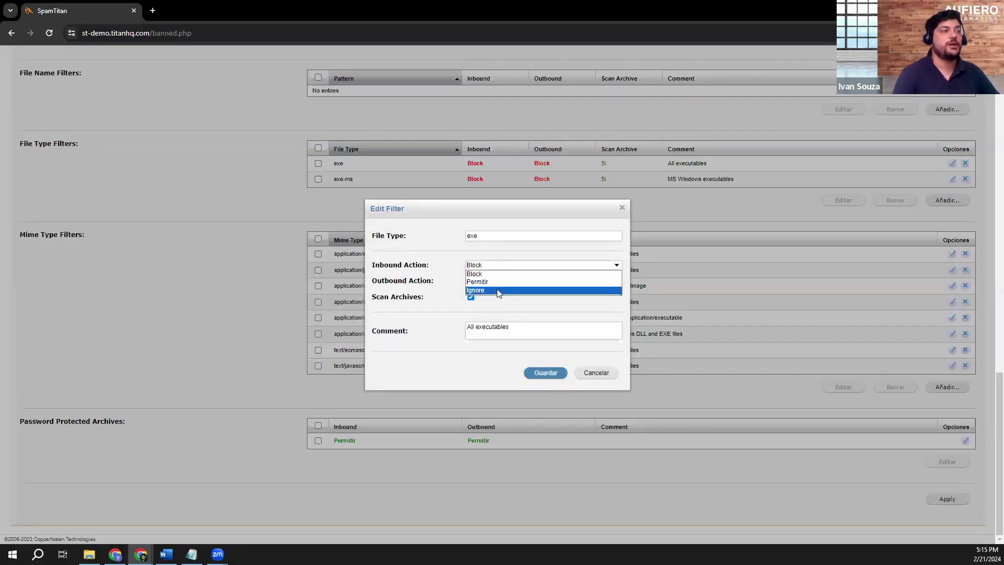
{"action": "left_click", "coordinate": [530, 250]}
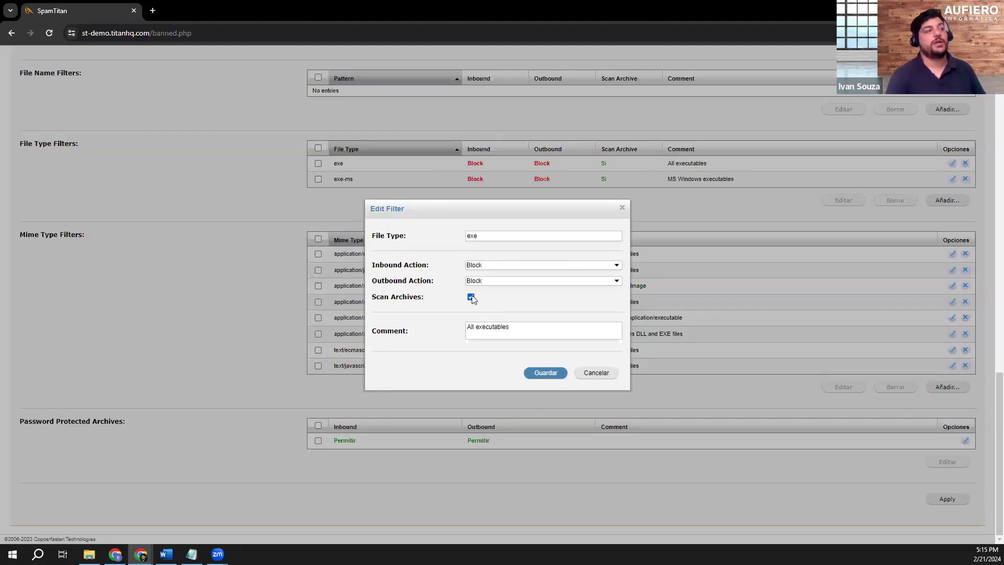
{"action": "left_click", "coordinate": [505, 265]}
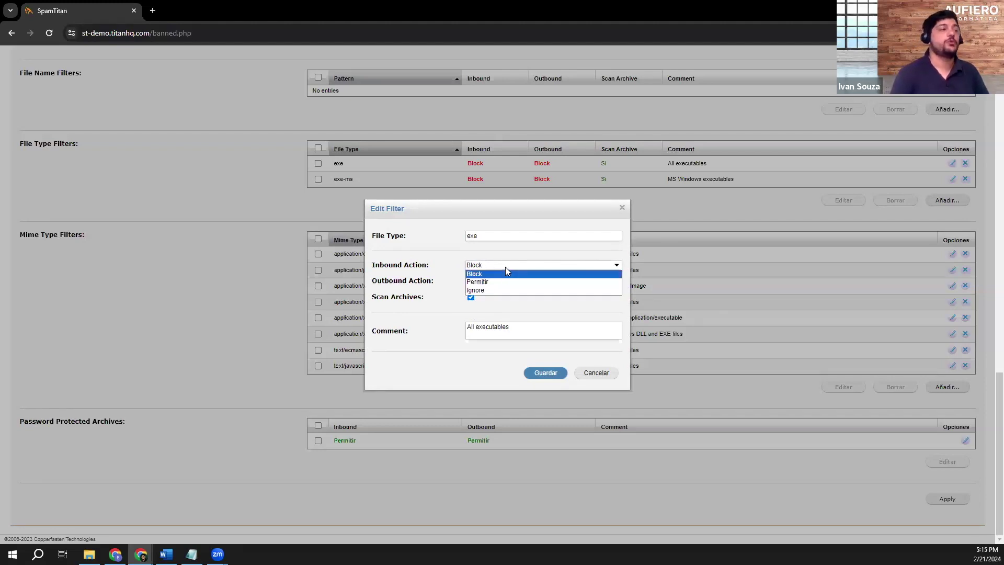
{"action": "left_click", "coordinate": [496, 245]}
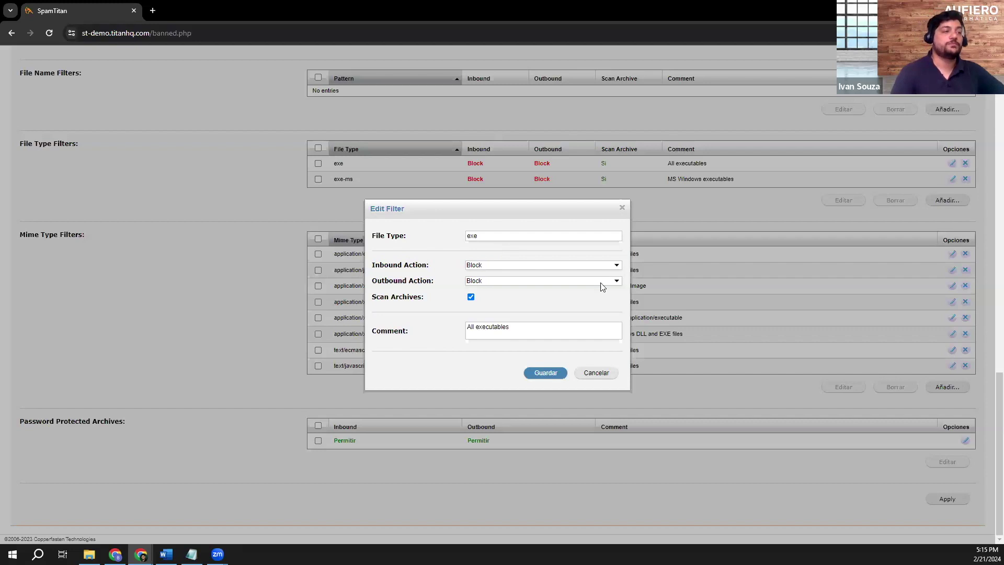
{"action": "left_click", "coordinate": [595, 373]}
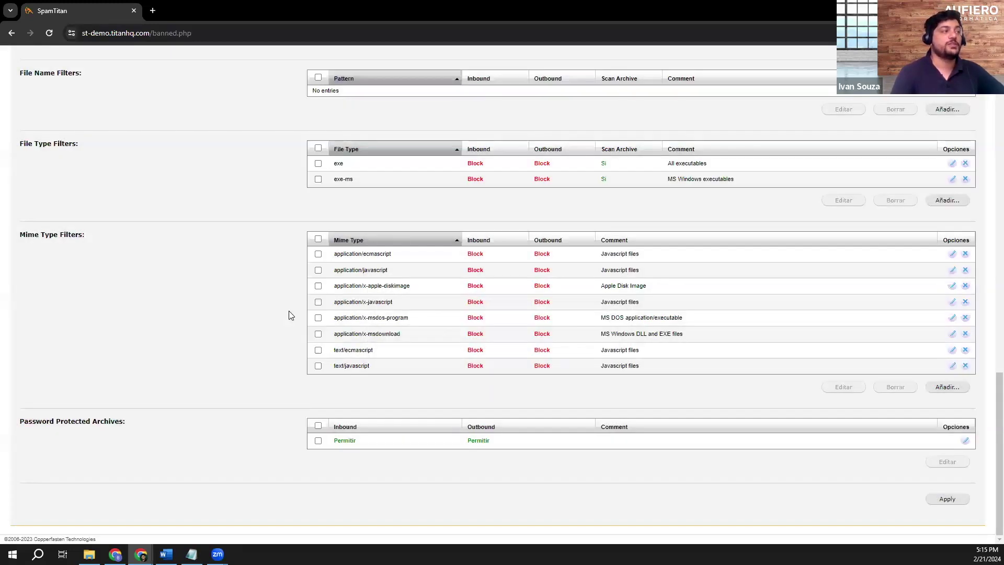
View the content filter list, and open the form for adding a filter to check its status options.
{"action": "scroll", "coordinate": [289, 312], "scroll_direction": "up", "scroll_amount": 20}
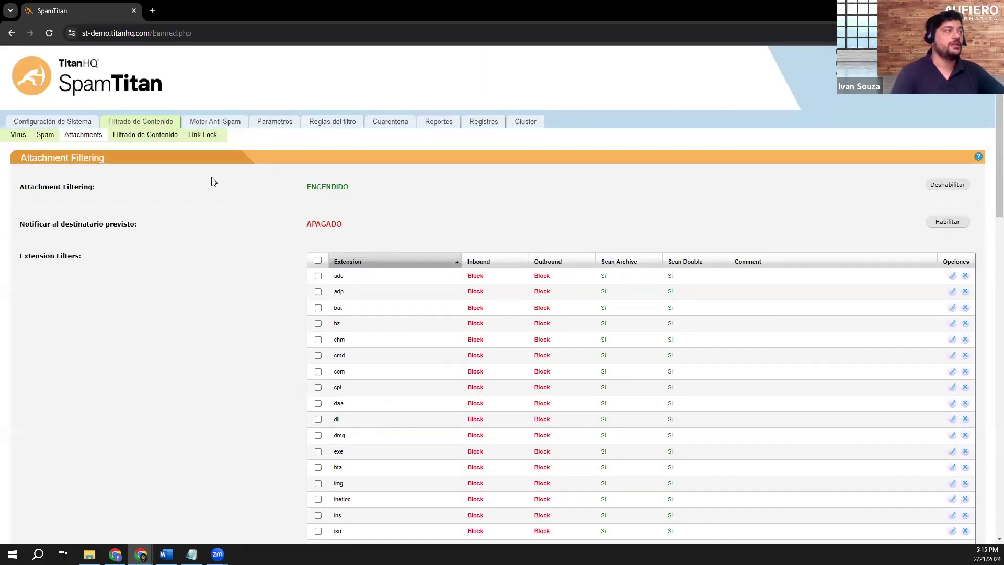
{"action": "left_click", "coordinate": [160, 135]}
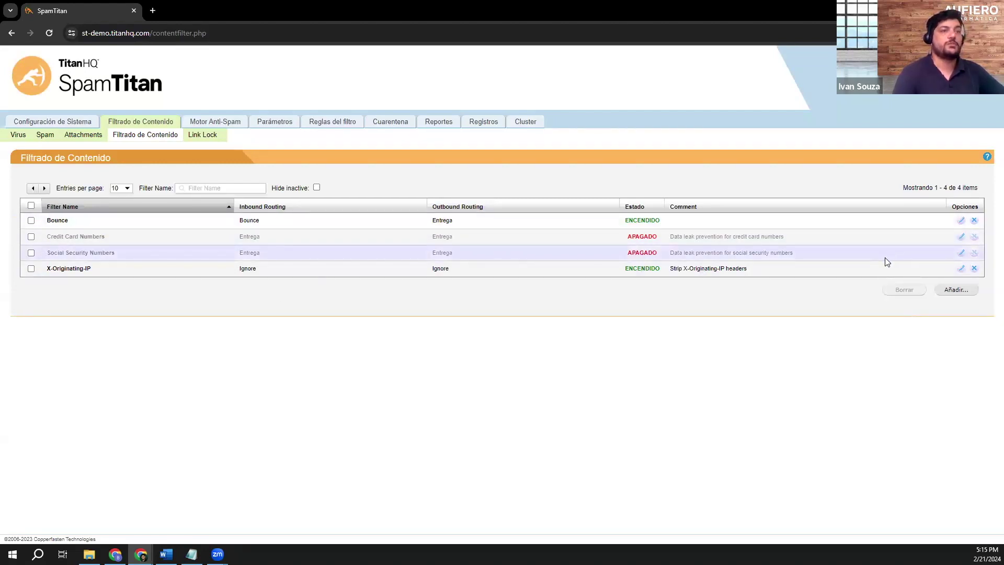
{"action": "left_click", "coordinate": [957, 290]}
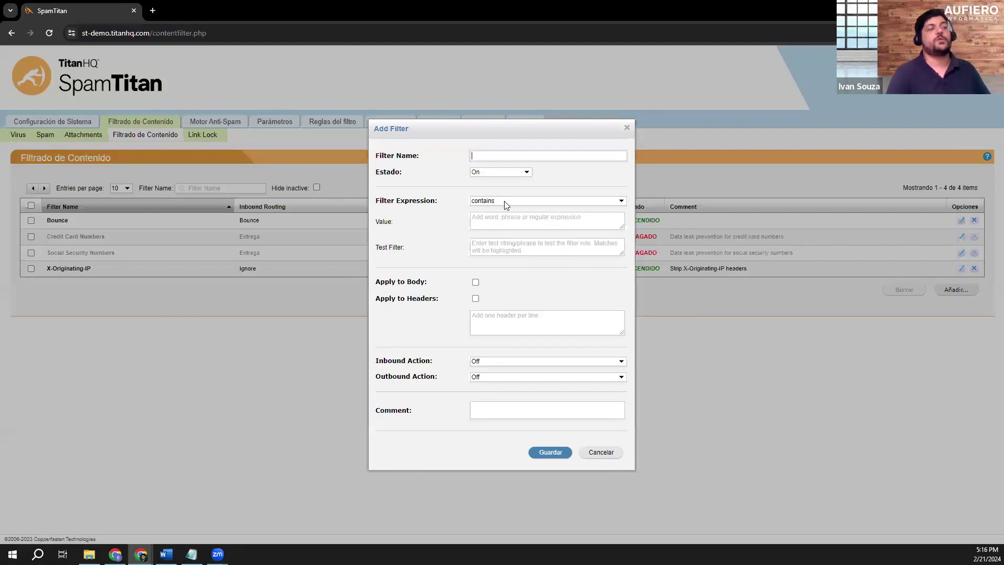
{"action": "left_click", "coordinate": [502, 171]}
{"action": "left_click", "coordinate": [504, 176]}
{"action": "left_click", "coordinate": [501, 173]}
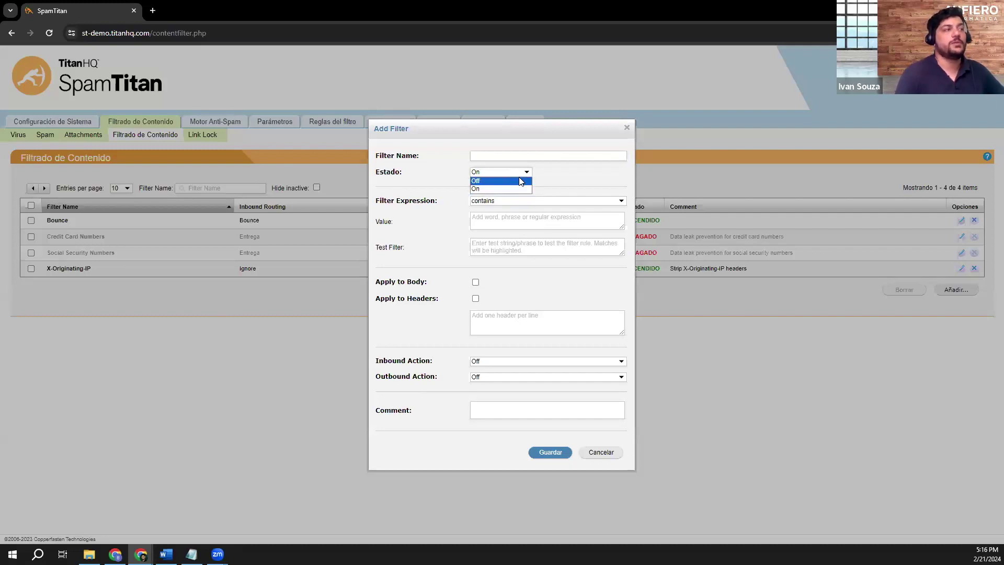
{"action": "left_click", "coordinate": [607, 186]}
Examine the new content filter's expression, value and inbound action fields, and cancel without saving.
{"action": "left_click", "coordinate": [550, 203]}
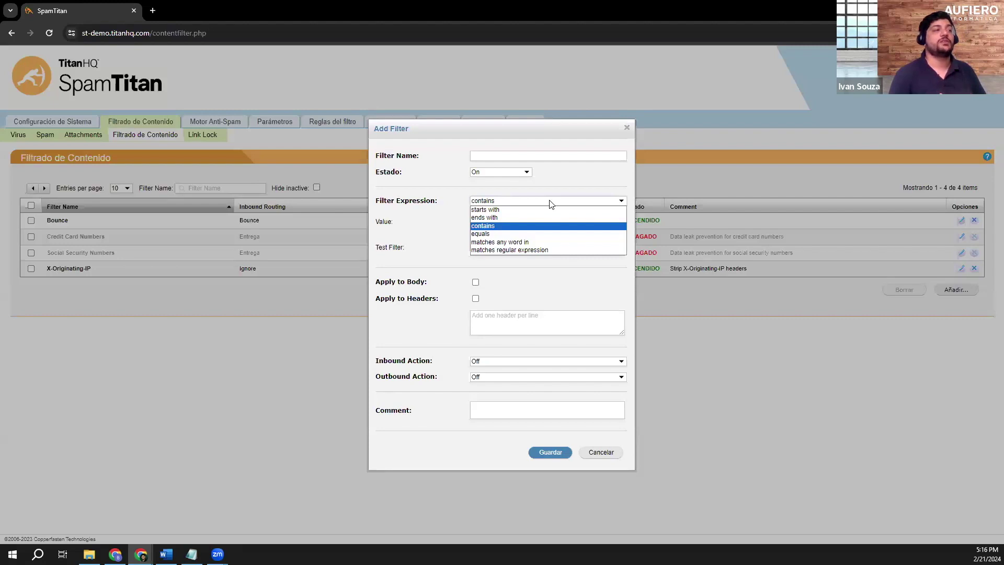
{"action": "left_click", "coordinate": [550, 278]}
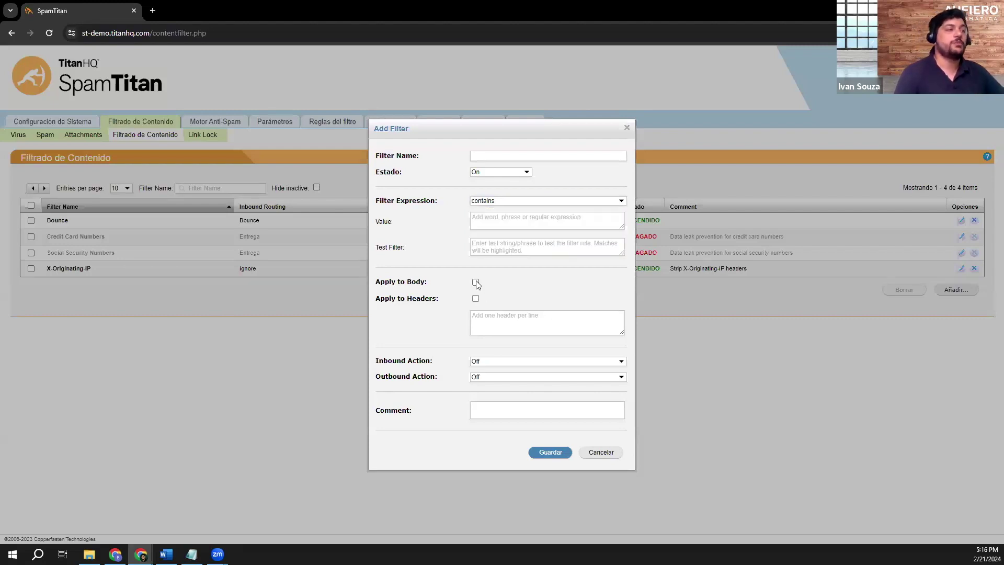
{"action": "left_click", "coordinate": [495, 224]}
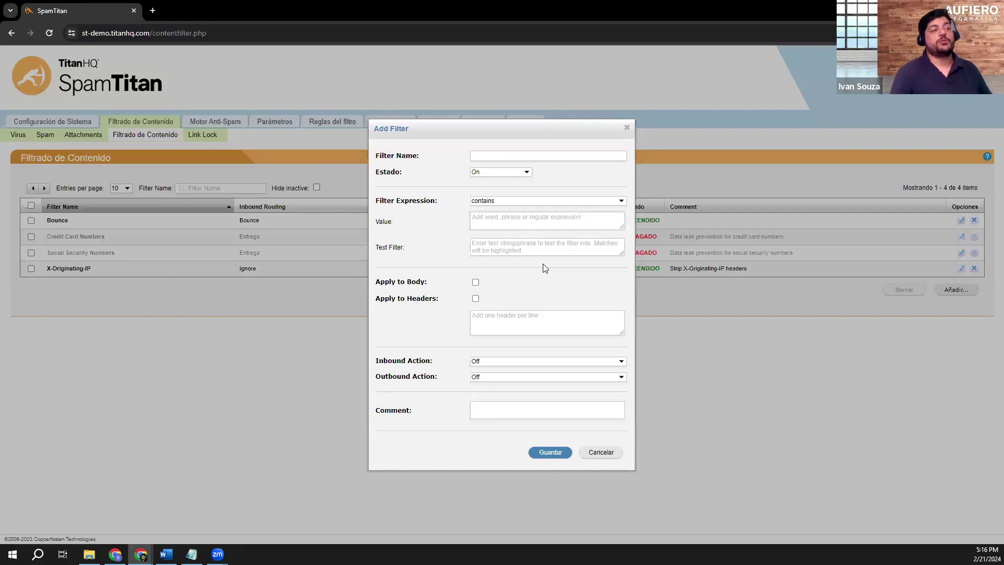
{"action": "left_click", "coordinate": [497, 361]}
{"action": "left_click", "coordinate": [505, 346]}
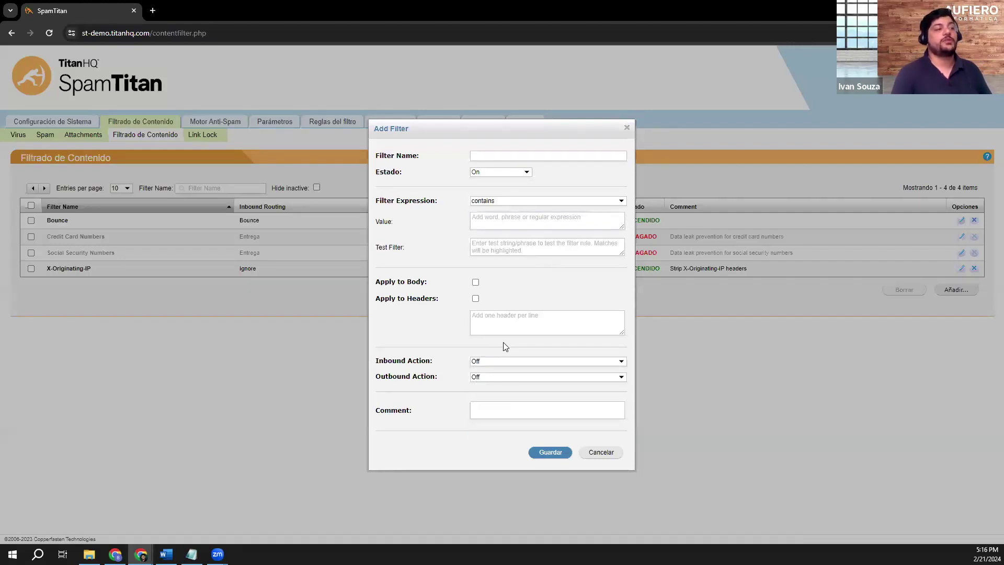
{"action": "left_click", "coordinate": [601, 453]}
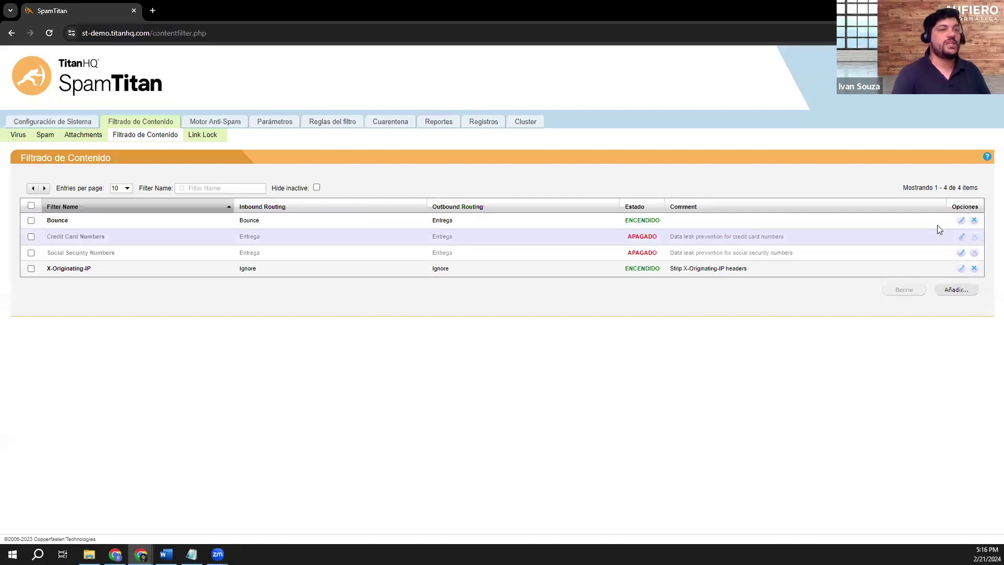
Inspect the Bounce content filter's edit dialog, focusing on its expression value and body and header scope.
{"action": "left_click", "coordinate": [961, 220]}
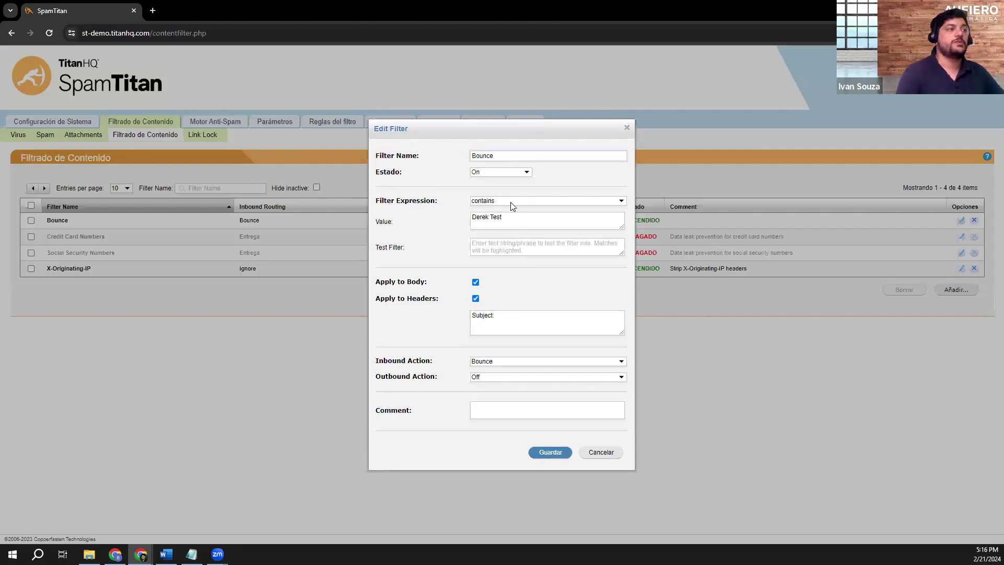
{"action": "left_click_drag", "start_coordinate": [519, 219], "coordinate": [414, 221]}
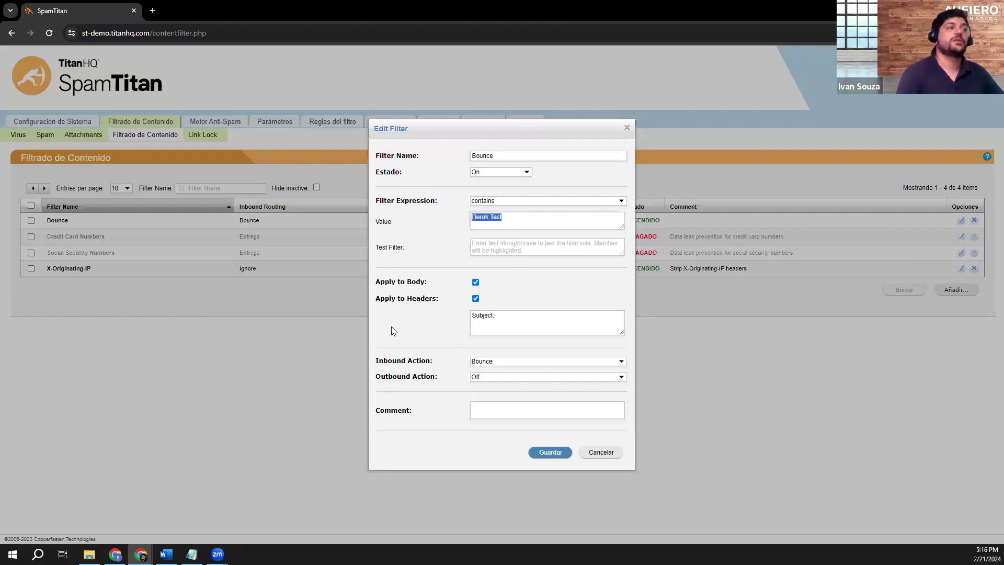
{"action": "left_click", "coordinate": [584, 277]}
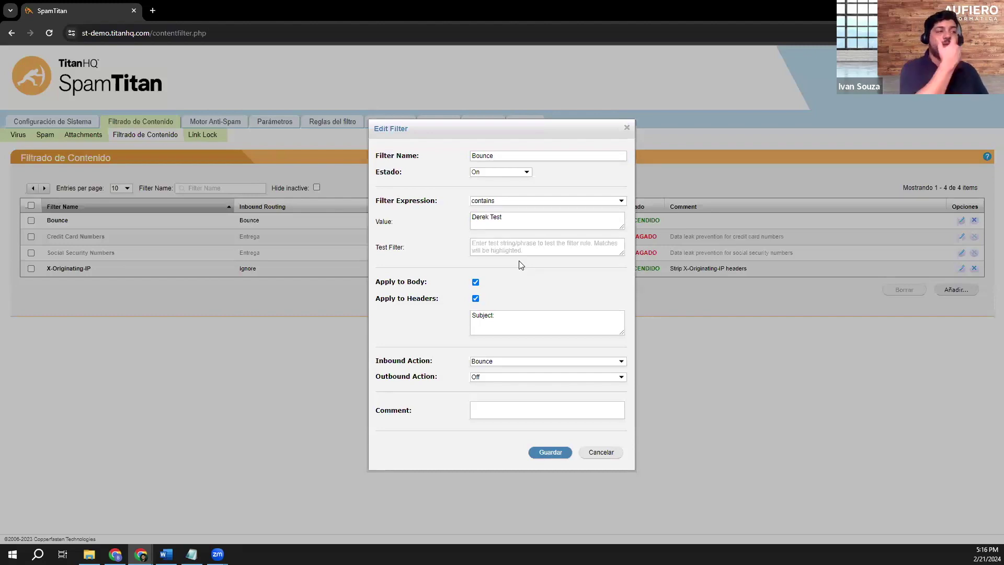
{"action": "left_click_drag", "start_coordinate": [504, 220], "coordinate": [453, 218]}
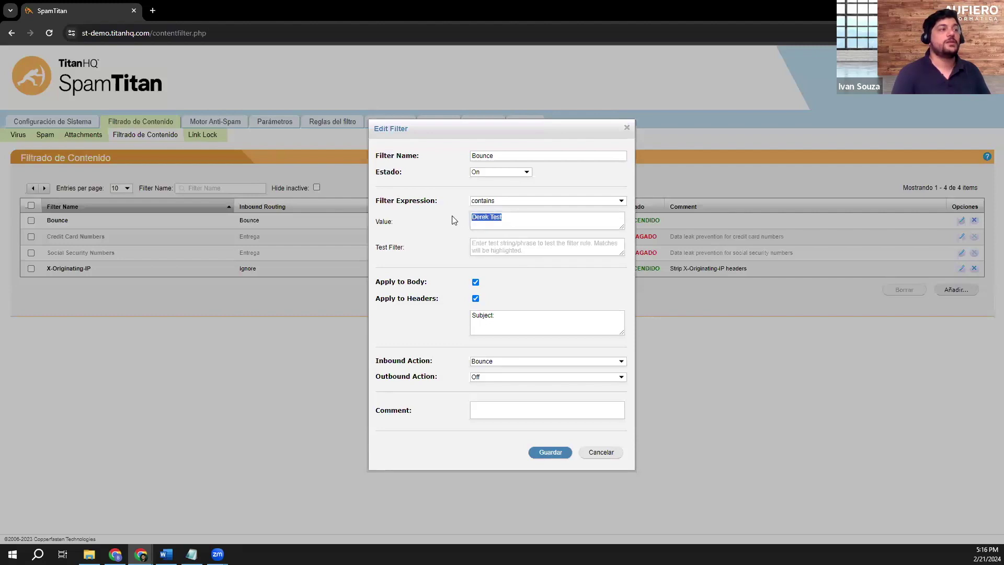
{"action": "left_click", "coordinate": [440, 250]}
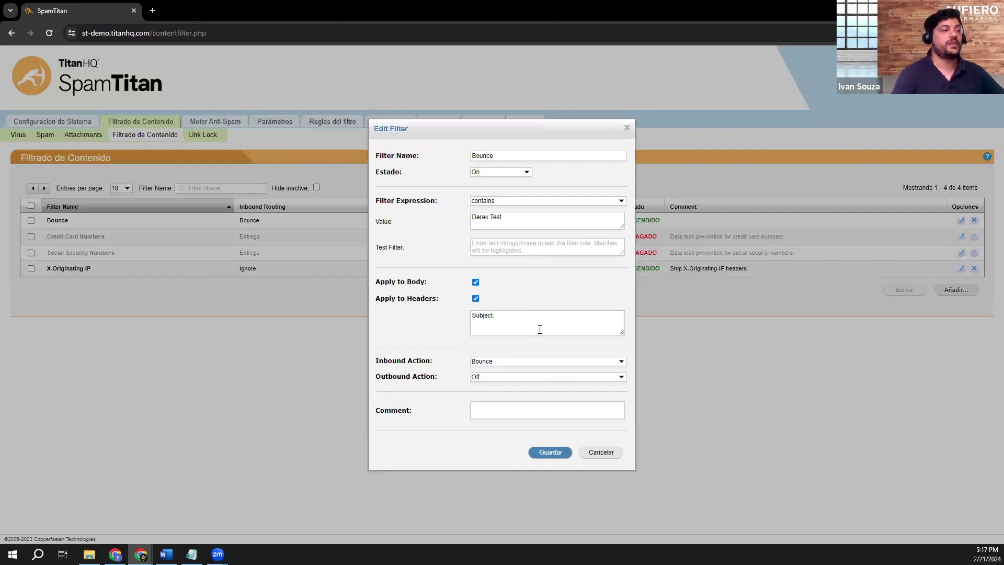
Try Cuarentena as the Bounce filter's inbound action, and cancel the edit without saving.
{"action": "left_click", "coordinate": [518, 362]}
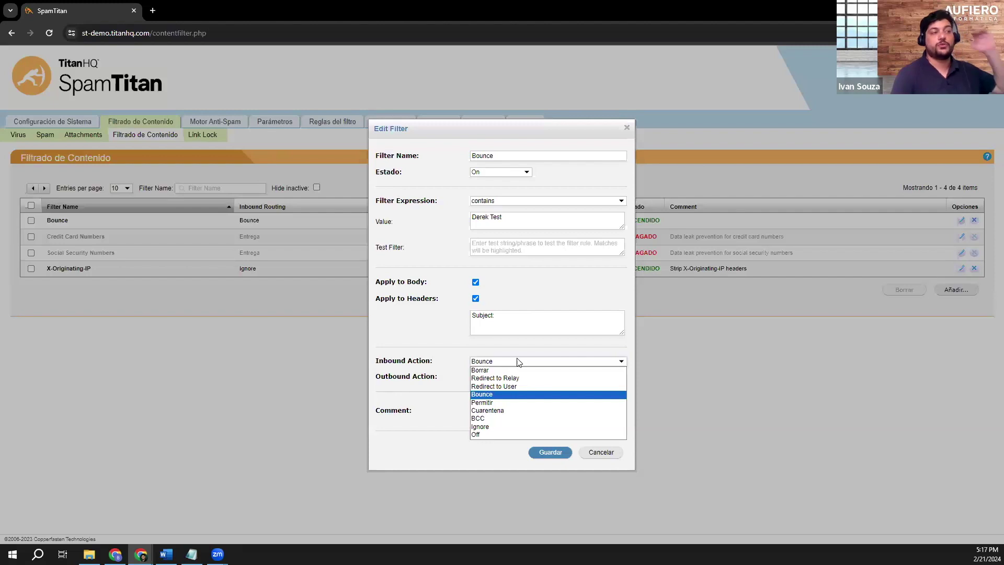
{"action": "left_click", "coordinate": [514, 412]}
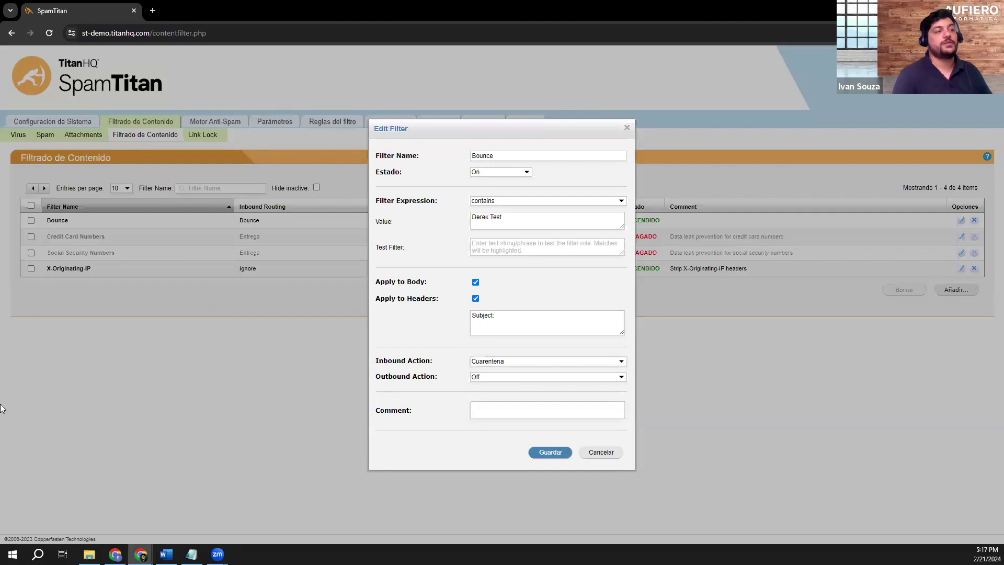
{"action": "left_click", "coordinate": [601, 453]}
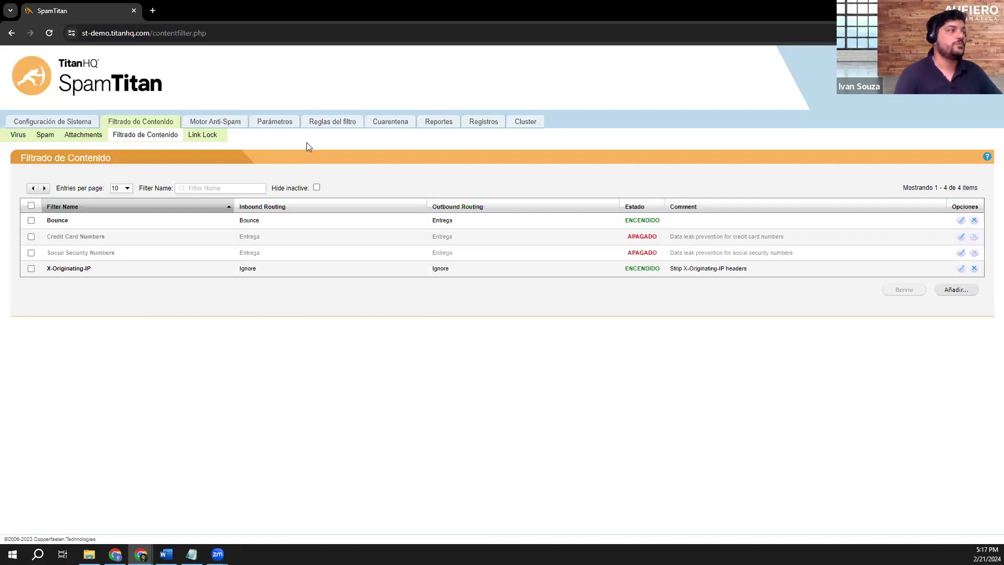
Review the Link Lock settings for domains and users, and the global, domain and user allowed URL lists.
{"action": "left_click", "coordinate": [199, 135]}
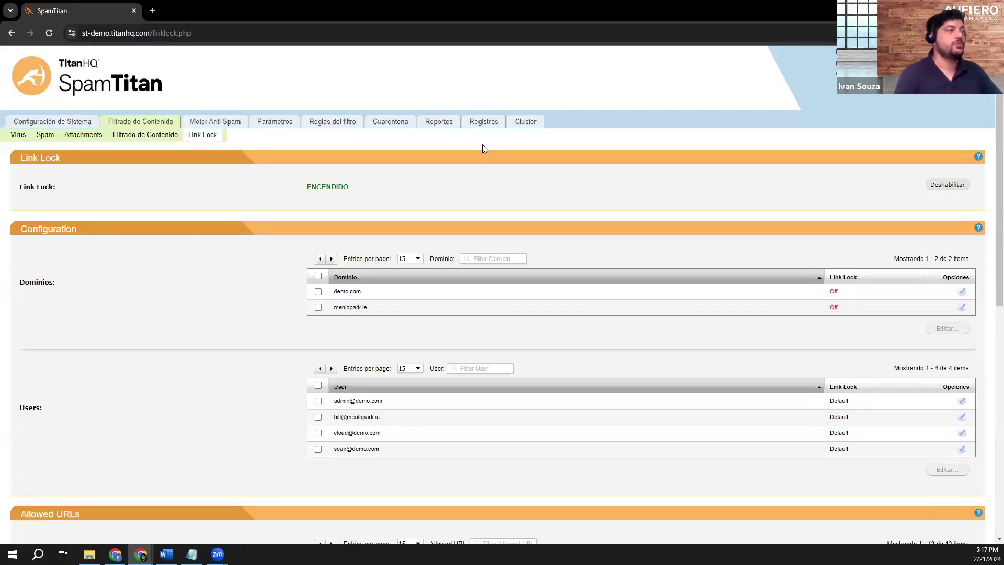
{"action": "scroll", "coordinate": [481, 148], "scroll_direction": "down", "scroll_amount": 5}
{"action": "scroll", "coordinate": [491, 161], "scroll_direction": "down", "scroll_amount": 4}
{"action": "scroll", "coordinate": [467, 175], "scroll_direction": "up", "scroll_amount": 10}
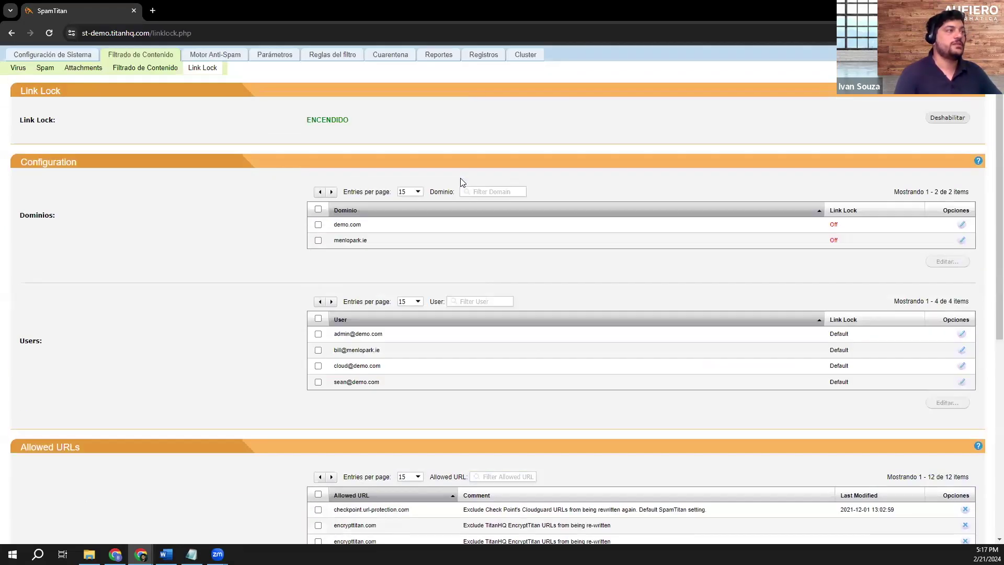
{"action": "scroll", "coordinate": [465, 198], "scroll_direction": "down", "scroll_amount": 5}
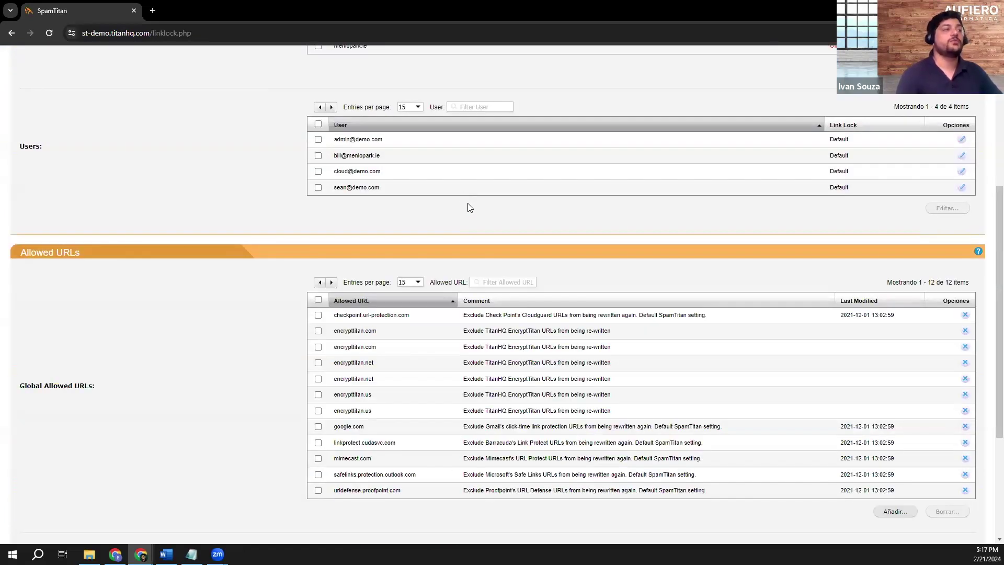
{"action": "scroll", "coordinate": [472, 206], "scroll_direction": "down", "scroll_amount": 4}
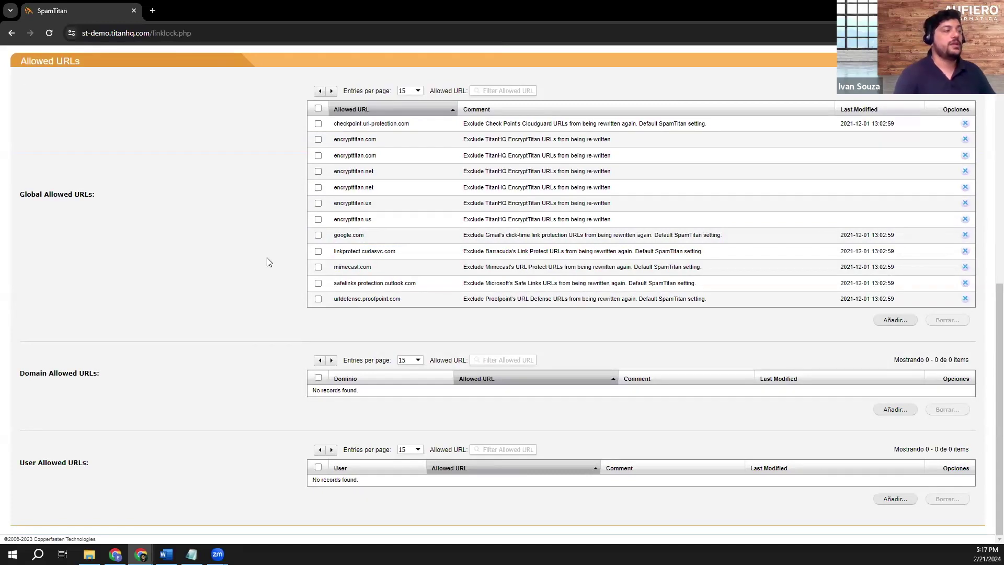
{"action": "scroll", "coordinate": [268, 263], "scroll_direction": "up", "scroll_amount": 9}
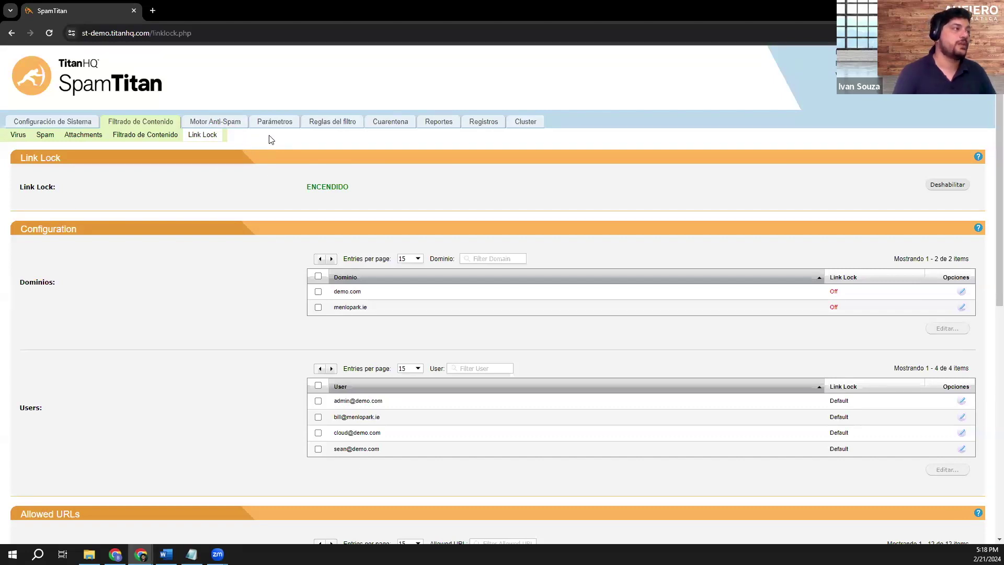
View the list of quarantined spam messages in the quarantine manager.
{"action": "left_click", "coordinate": [389, 124]}
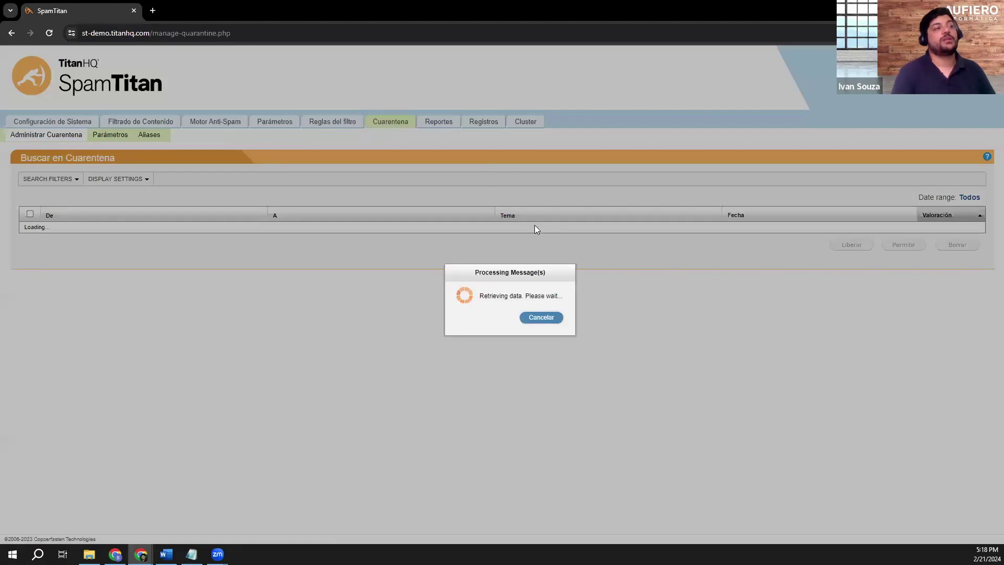
{"action": "scroll", "coordinate": [647, 217], "scroll_direction": "down", "scroll_amount": 5}
{"action": "scroll", "coordinate": [647, 217], "scroll_direction": "up", "scroll_amount": 5}
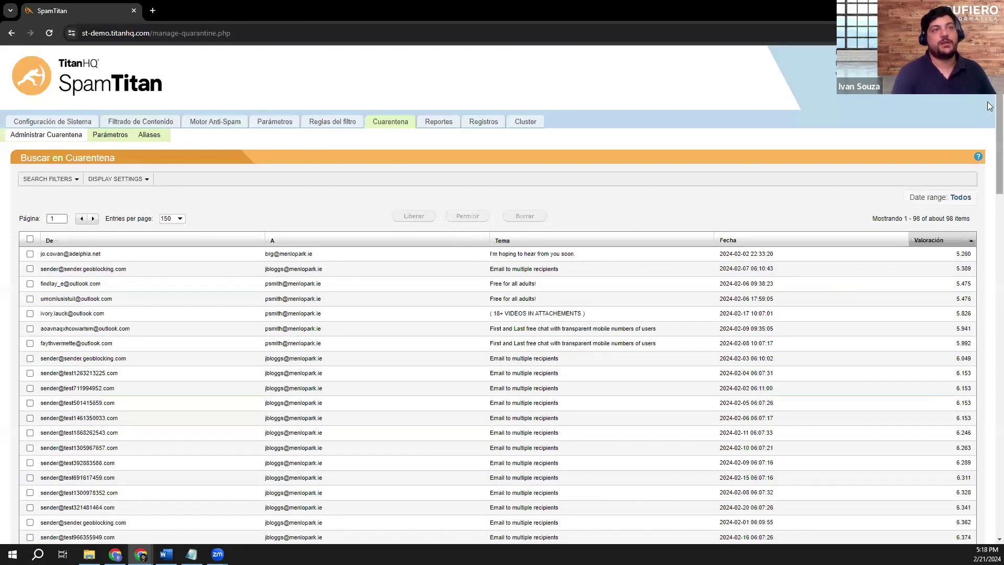
{"action": "scroll", "coordinate": [448, 202], "scroll_direction": "down", "scroll_amount": 3}
{"action": "scroll", "coordinate": [478, 124], "scroll_direction": "up", "scroll_amount": 3}
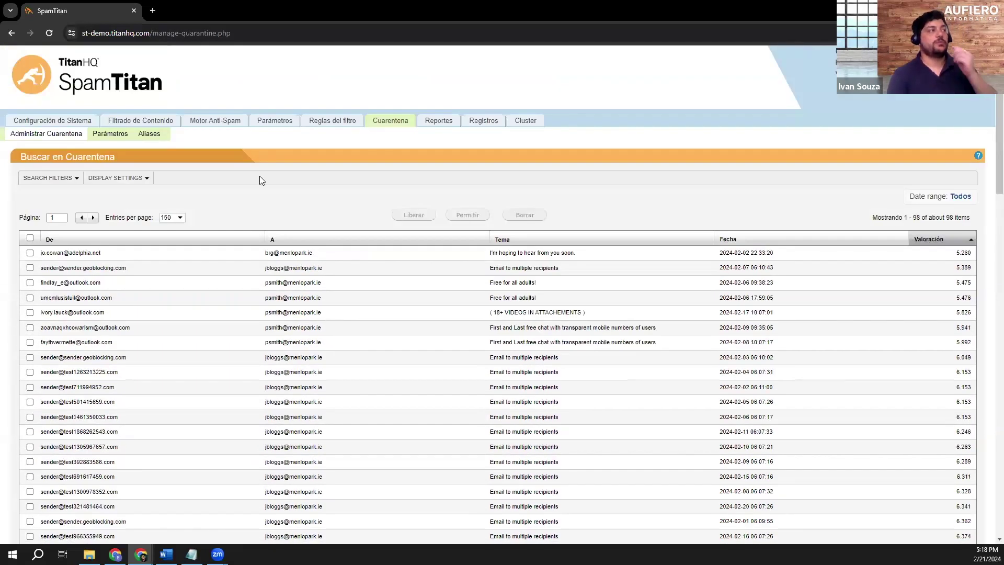
Filter the quarantine search by message type Virus and message flow Inbound, and review the filtered list.
{"action": "left_click", "coordinate": [69, 179]}
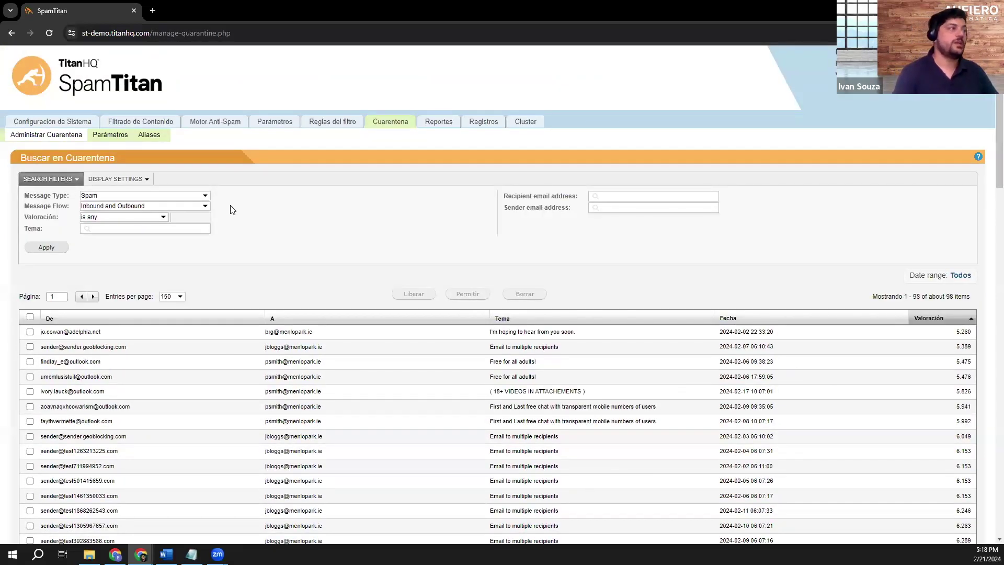
{"action": "left_click", "coordinate": [175, 196]}
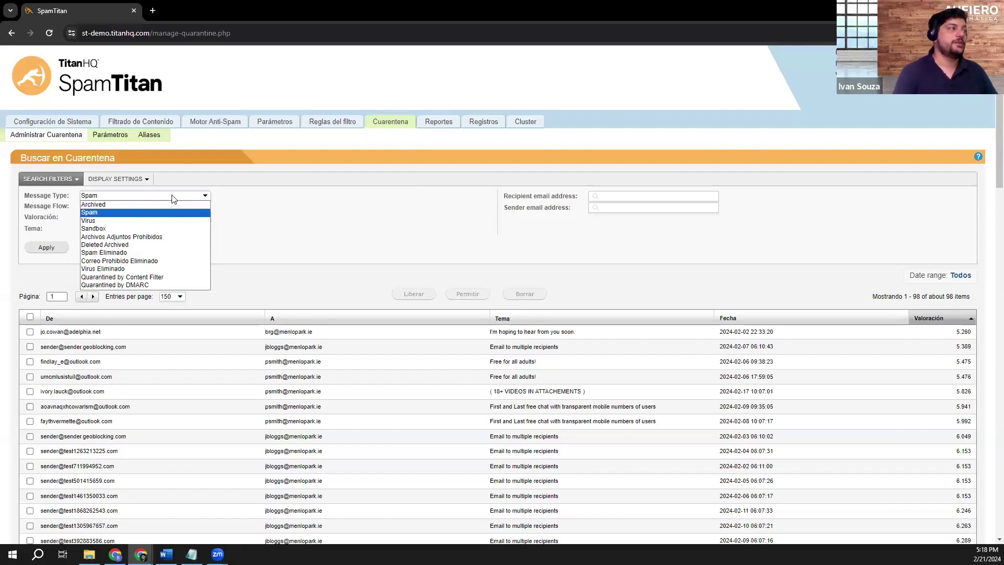
{"action": "left_click", "coordinate": [158, 220]}
{"action": "left_click", "coordinate": [140, 206]}
{"action": "left_click", "coordinate": [132, 223]}
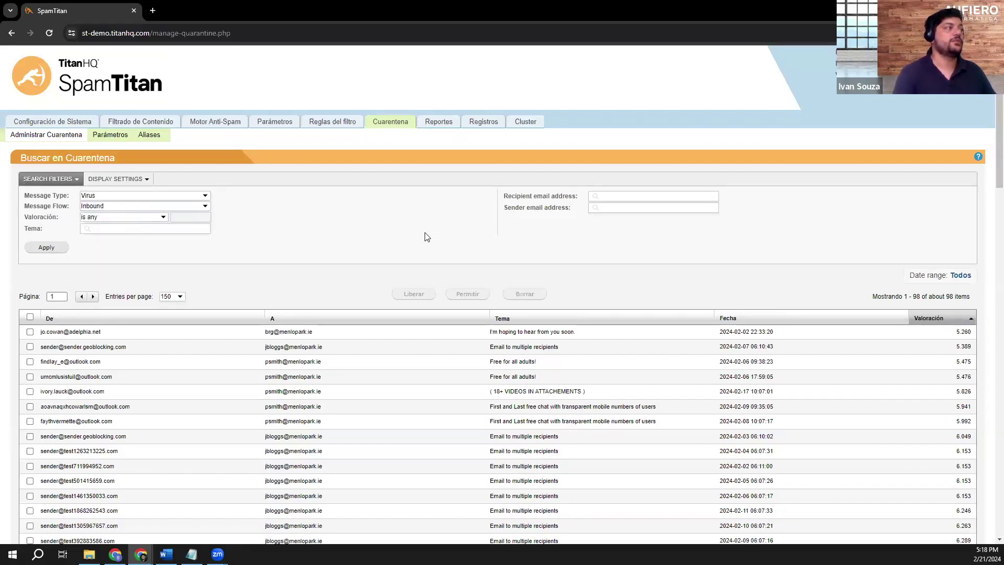
{"action": "left_click", "coordinate": [59, 246]}
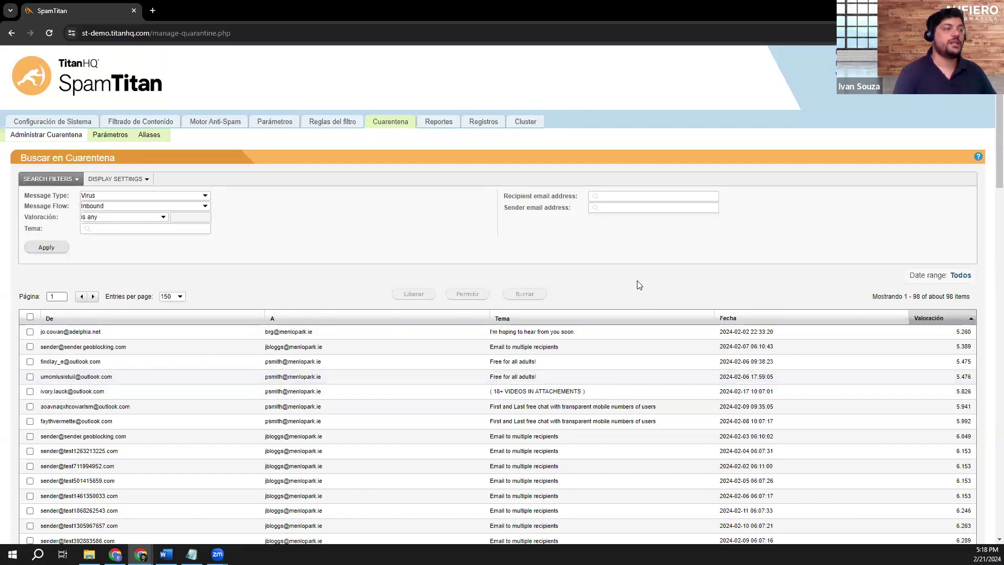
{"action": "scroll", "coordinate": [576, 291], "scroll_direction": "down", "scroll_amount": 5}
{"action": "scroll", "coordinate": [355, 285], "scroll_direction": "up", "scroll_amount": 5}
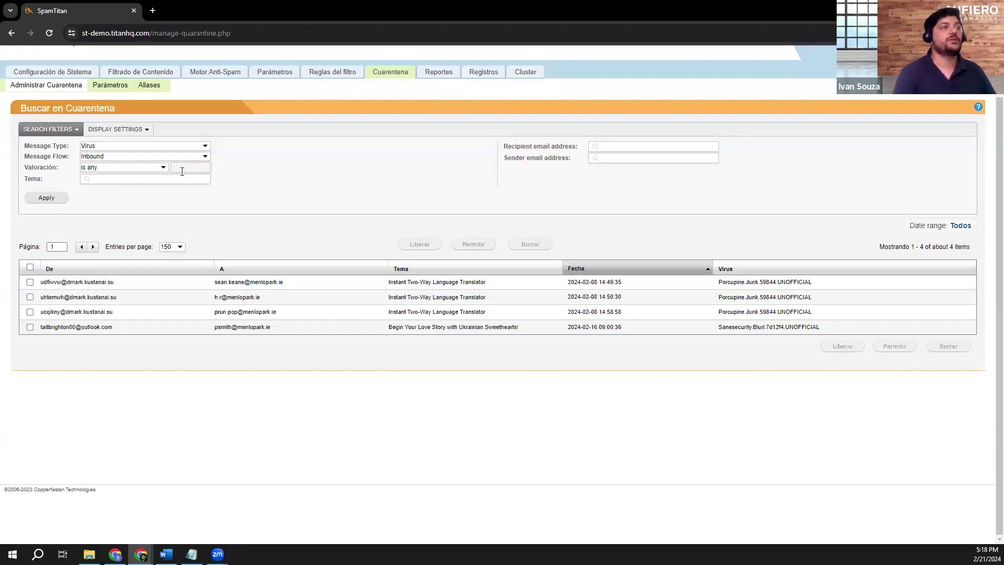
Inspect the details, content and source of the first virus-quarantined message, close its viewer and leave the message selected.
{"action": "double_click", "coordinate": [119, 283]}
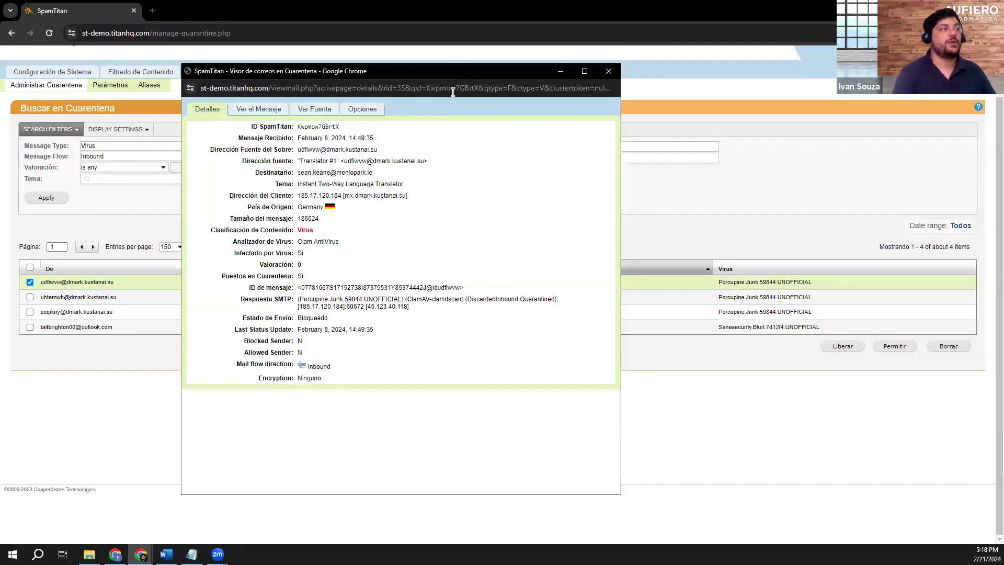
{"action": "left_click", "coordinate": [261, 110]}
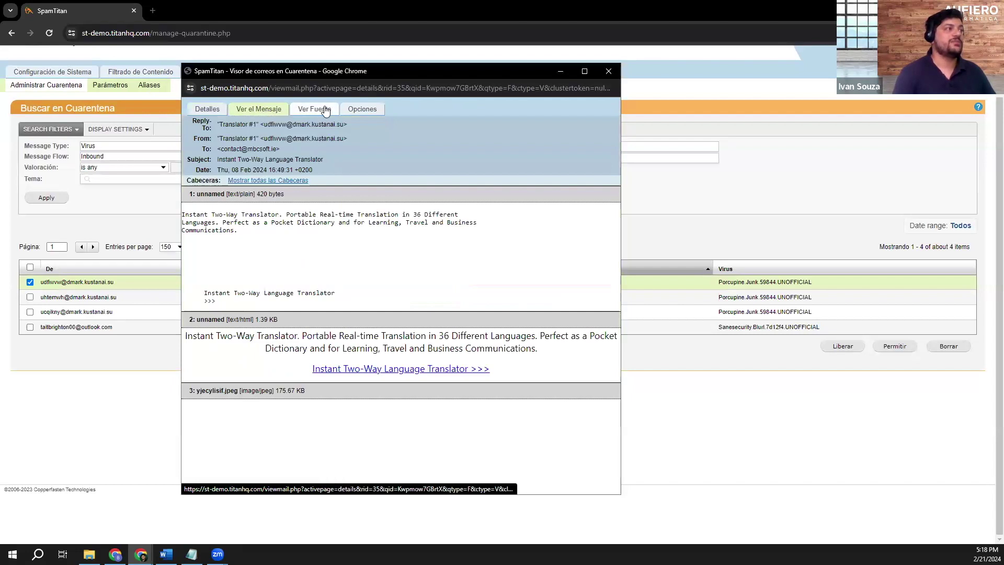
{"action": "left_click", "coordinate": [330, 109]}
{"action": "left_click", "coordinate": [270, 111]}
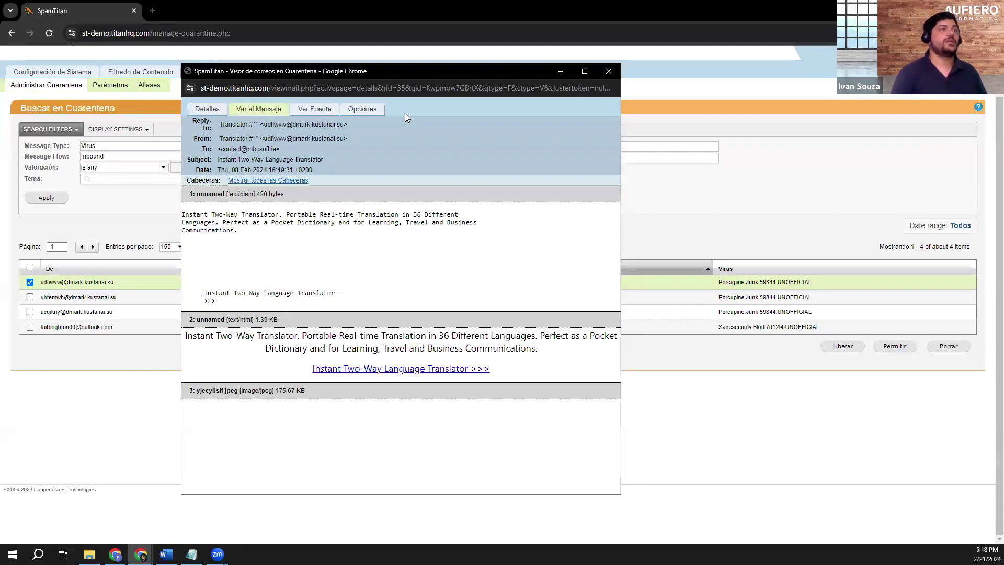
{"action": "left_click", "coordinate": [609, 70]}
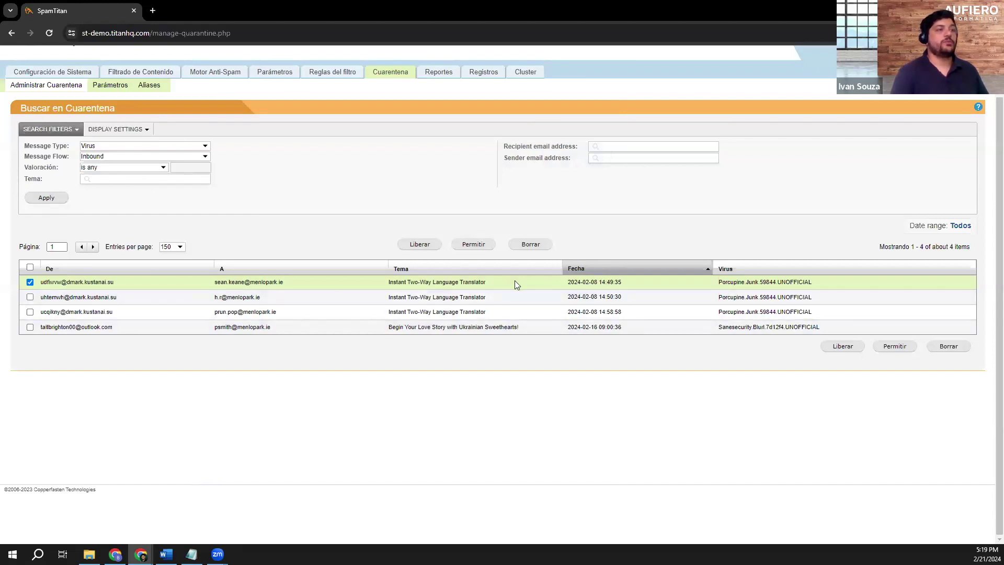
{"action": "left_click", "coordinate": [318, 284]}
{"action": "left_click", "coordinate": [29, 282]}
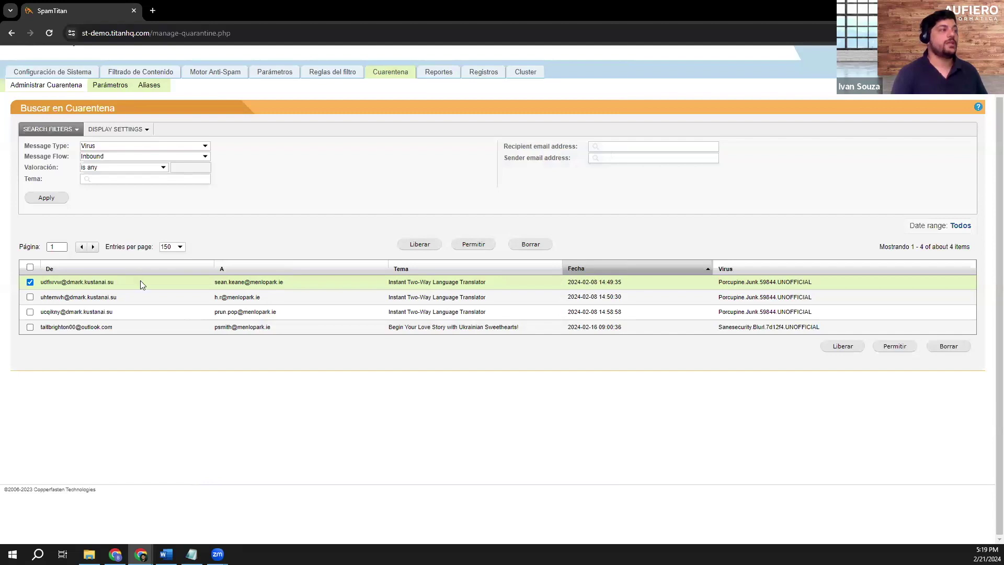
Open the viewer for the first virus-quarantined message, view its message content and close the viewer.
{"action": "double_click", "coordinate": [108, 282]}
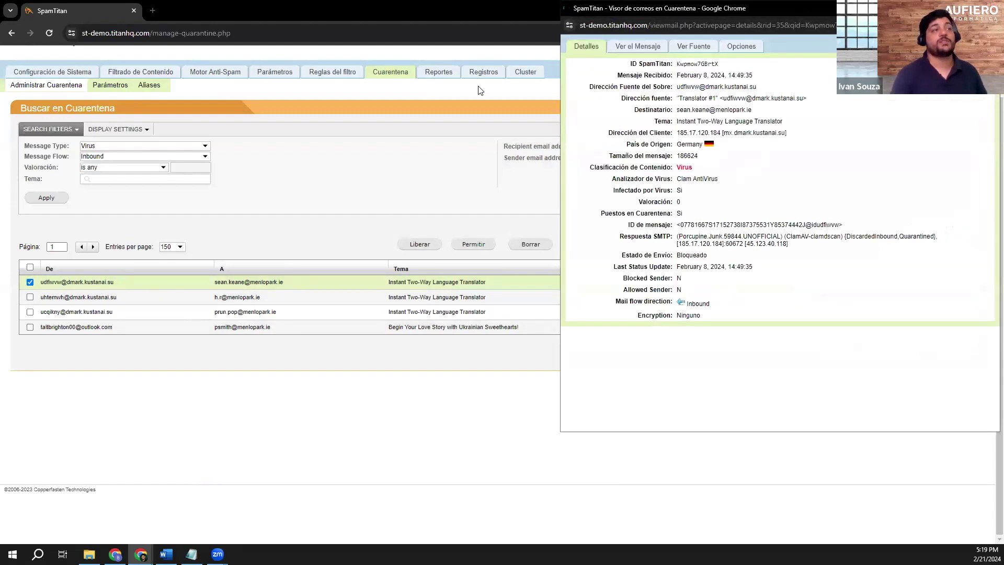
{"action": "left_click_drag", "start_coordinate": [796, 13], "coordinate": [471, 89]}
{"action": "left_click", "coordinate": [313, 122]}
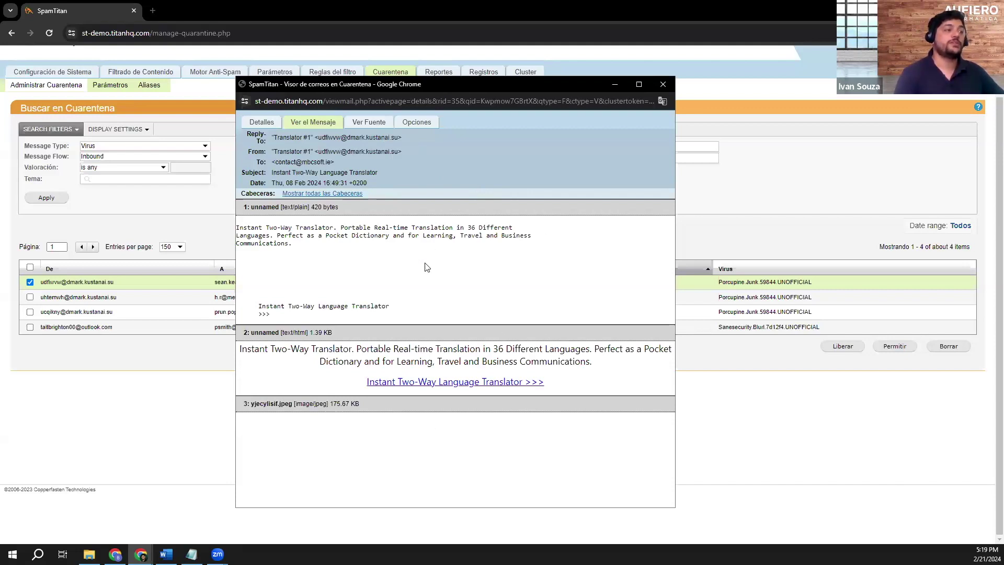
{"action": "left_click", "coordinate": [662, 84]}
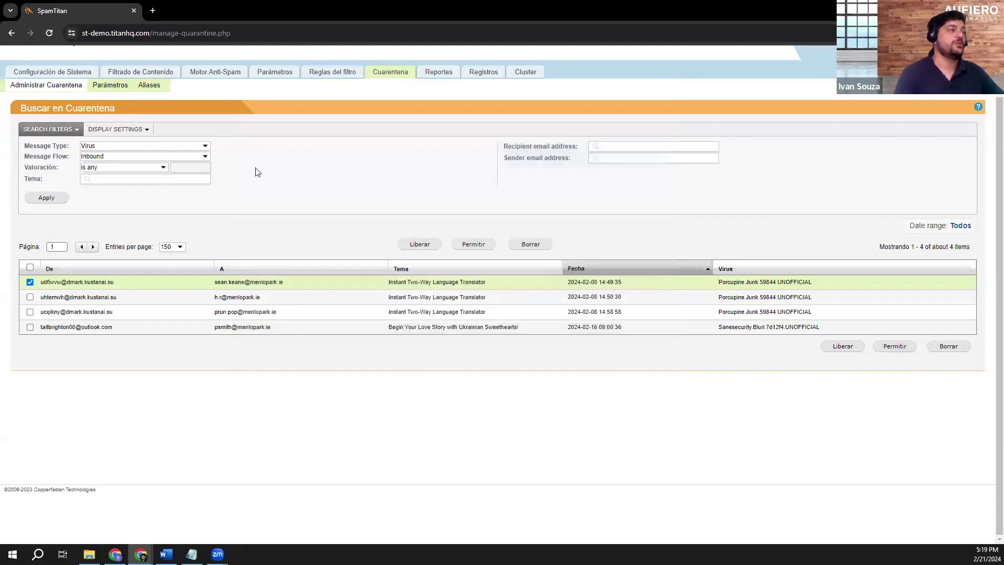
Open the first virus-quarantined message in a maximized viewer and examine its details, content, full source and available release, allow, delete and forward options.
{"action": "left_click", "coordinate": [89, 287]}
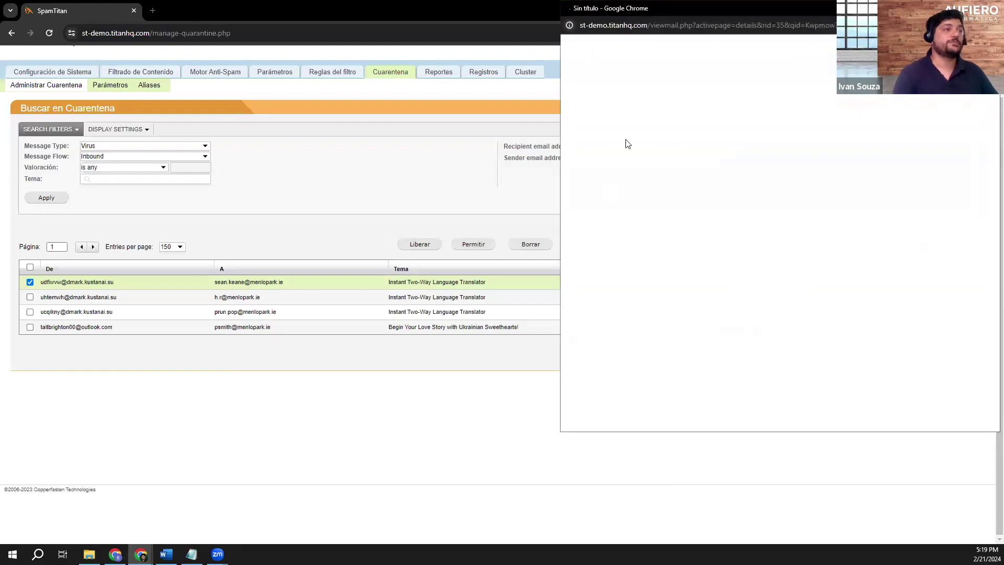
{"action": "left_click_drag", "start_coordinate": [777, 15], "coordinate": [448, 75]}
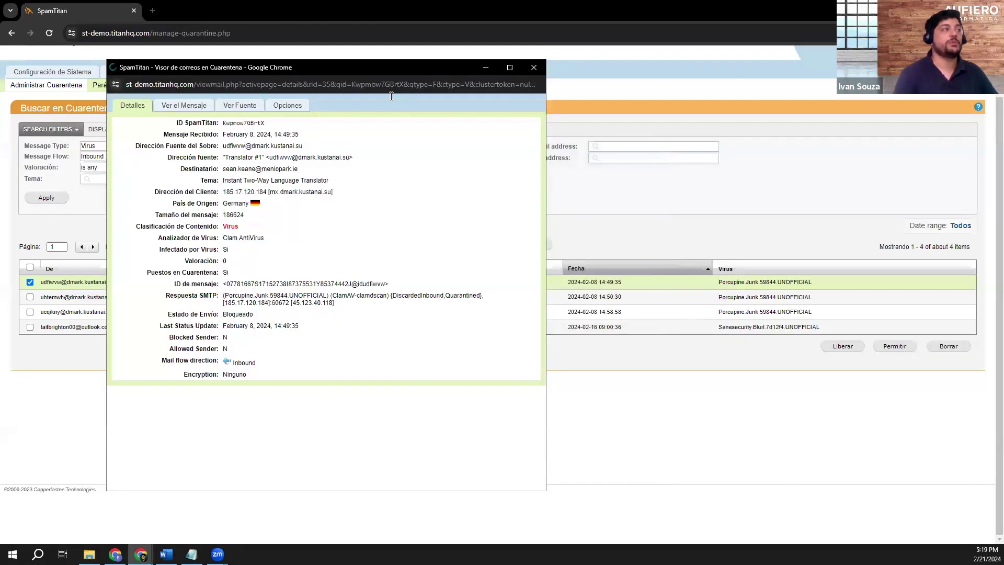
{"action": "left_click", "coordinate": [507, 69]}
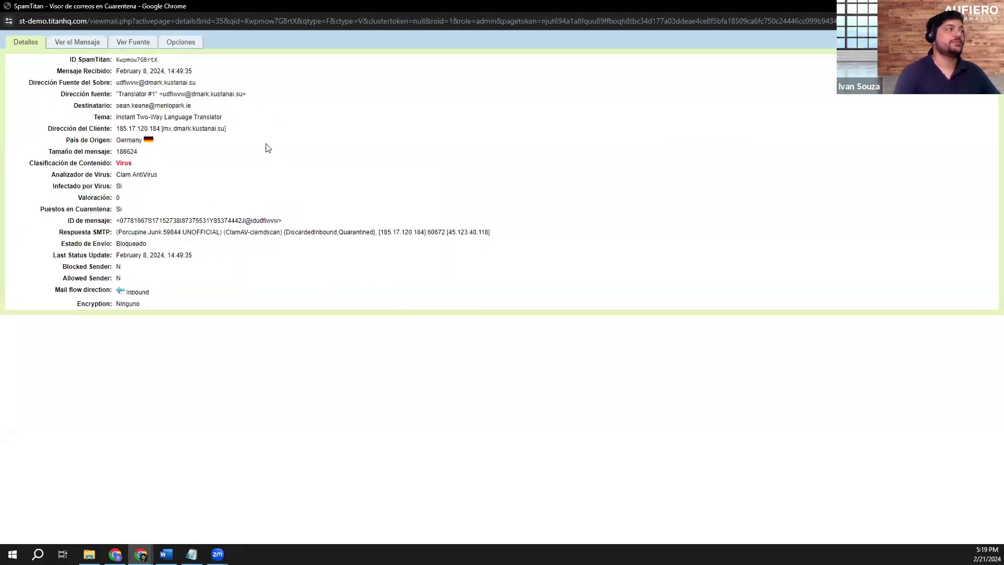
{"action": "left_click", "coordinate": [76, 42]}
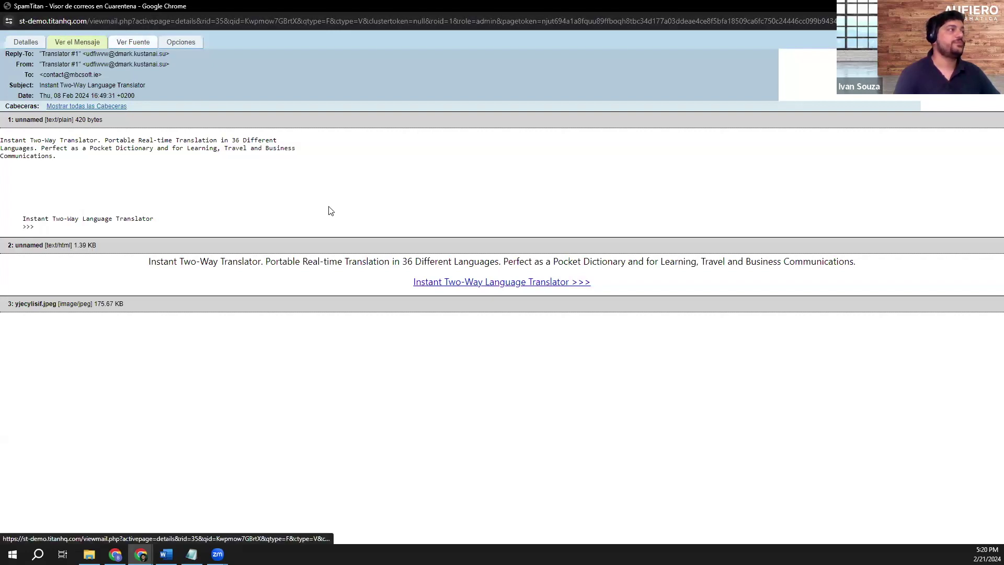
{"action": "left_click", "coordinate": [137, 42]}
{"action": "scroll", "coordinate": [188, 76], "scroll_direction": "down", "scroll_amount": 20}
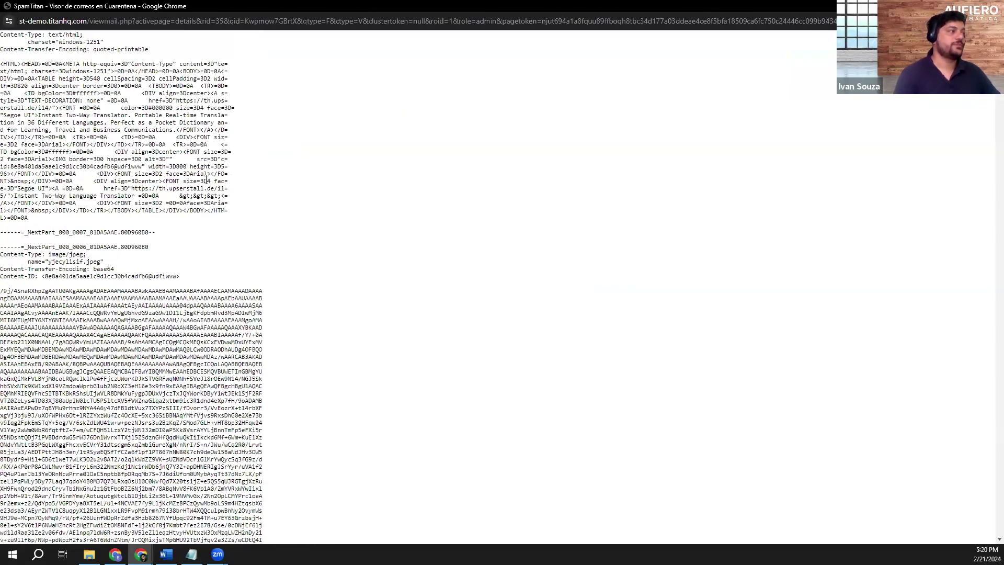
{"action": "scroll", "coordinate": [183, 57], "scroll_direction": "up", "scroll_amount": 20}
{"action": "left_click", "coordinate": [185, 46]}
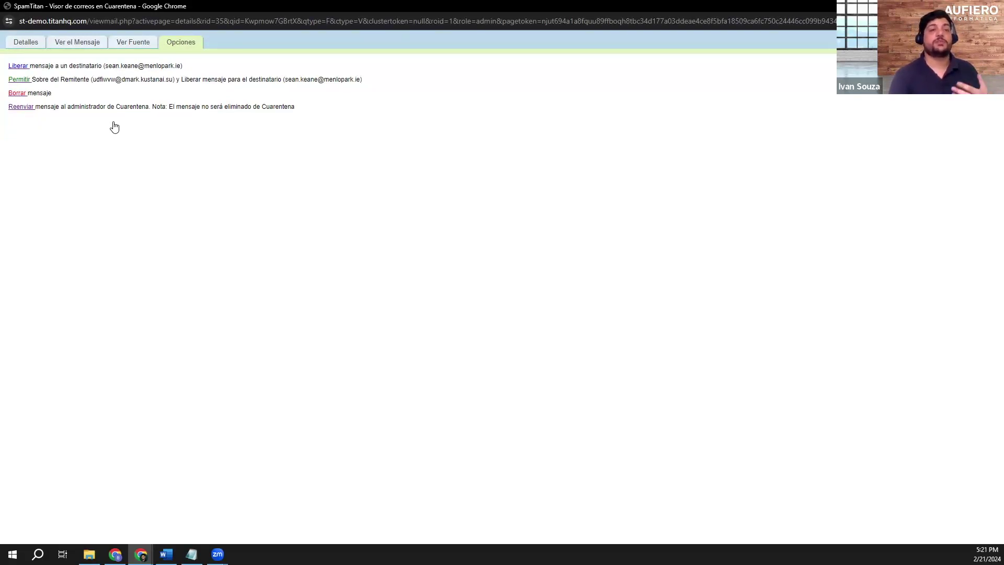
Revisit the quarantined message's source, content and details, and close its viewer to return to the quarantine list.
{"action": "left_click", "coordinate": [124, 44]}
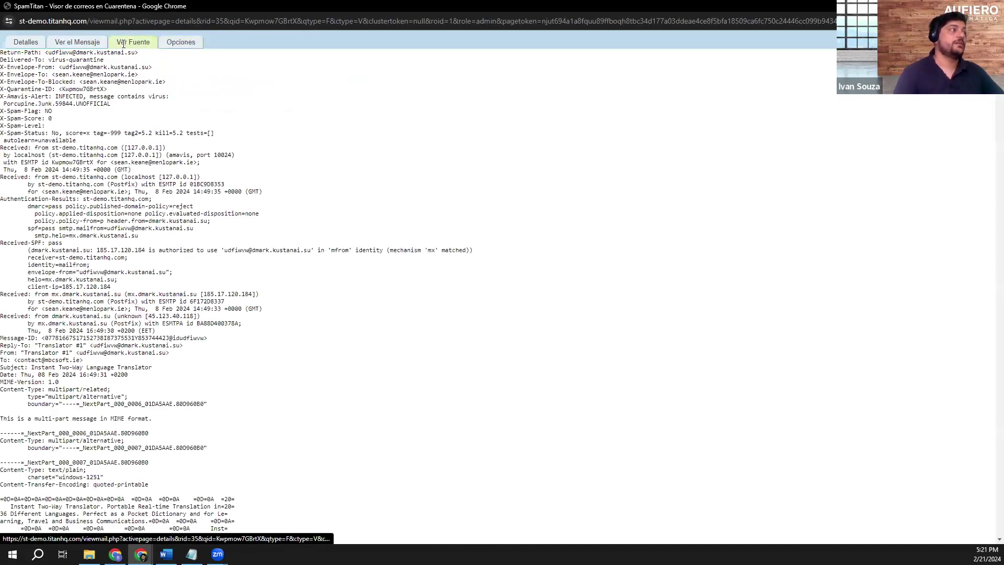
{"action": "left_click", "coordinate": [89, 43]}
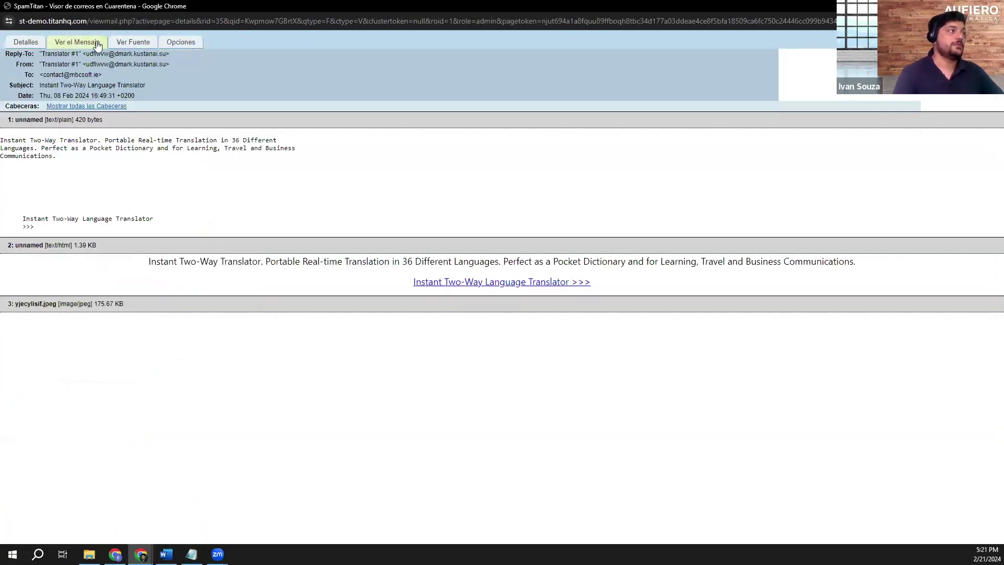
{"action": "left_click", "coordinate": [25, 45]}
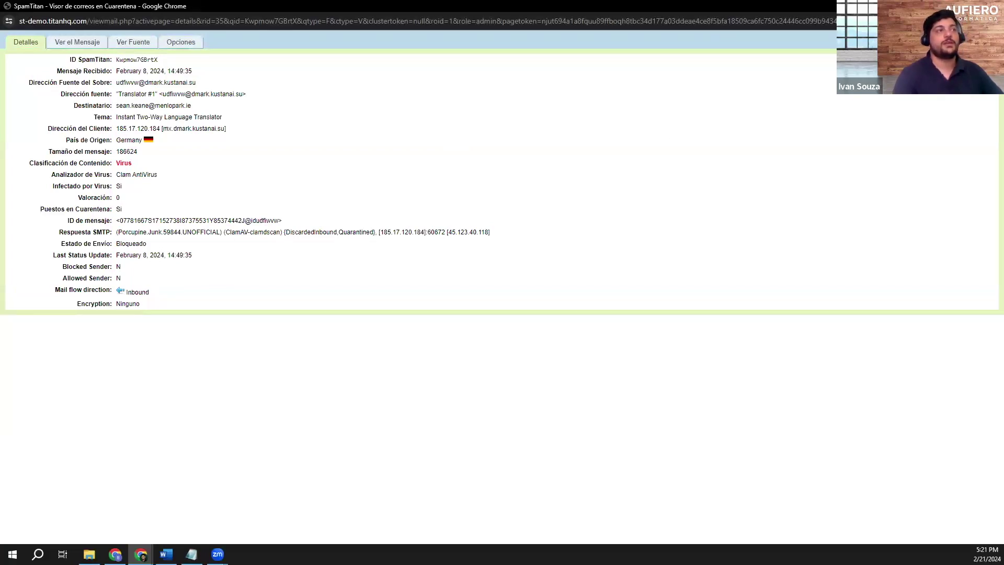
{"action": "key", "text": "super+Down"}
{"action": "left_click", "coordinate": [747, 71]}
{"action": "scroll", "coordinate": [414, 191], "scroll_direction": "up", "scroll_amount": 1}
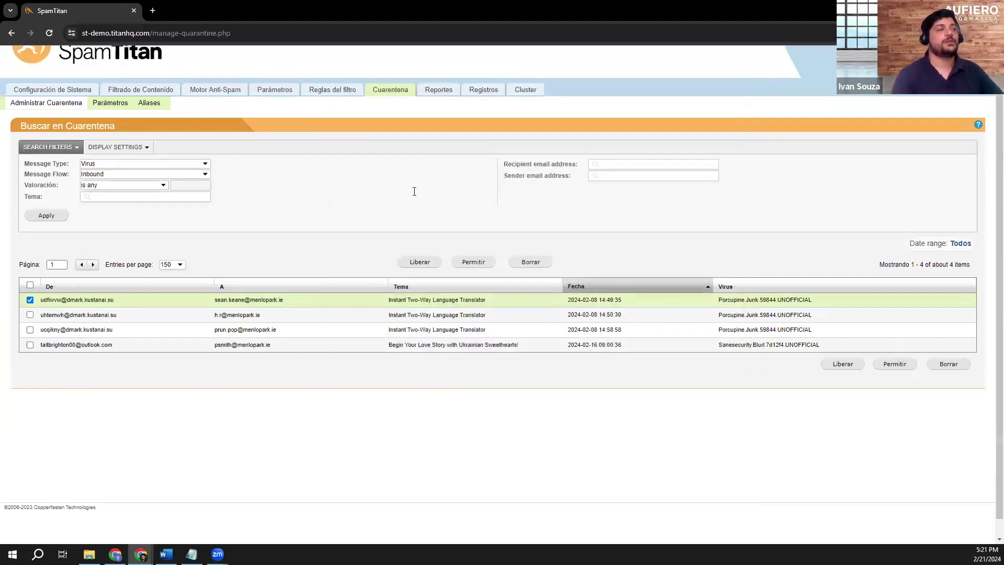
Open the reports section of the administration console.
{"action": "left_click", "coordinate": [472, 124]}
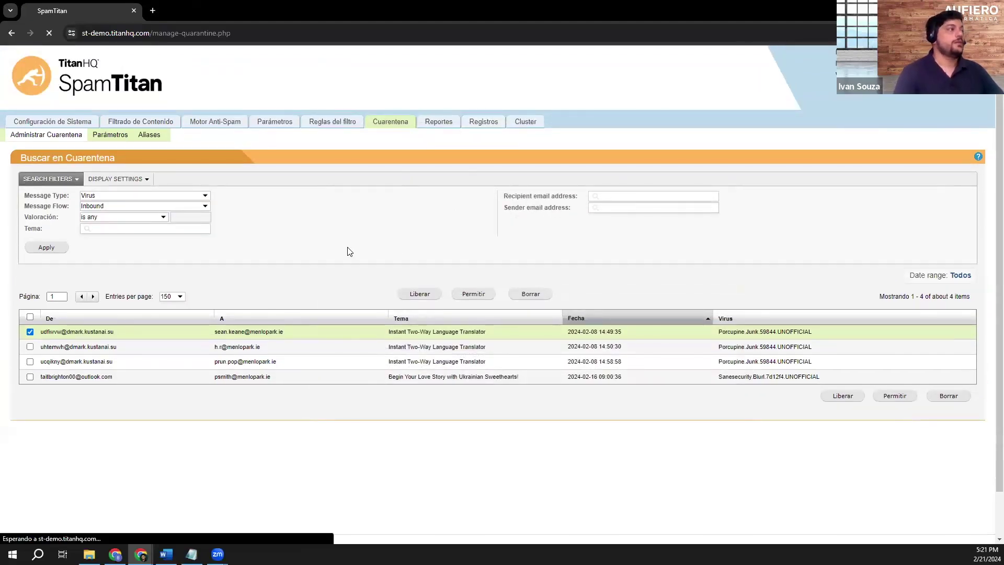
{"action": "left_click", "coordinate": [434, 124]}
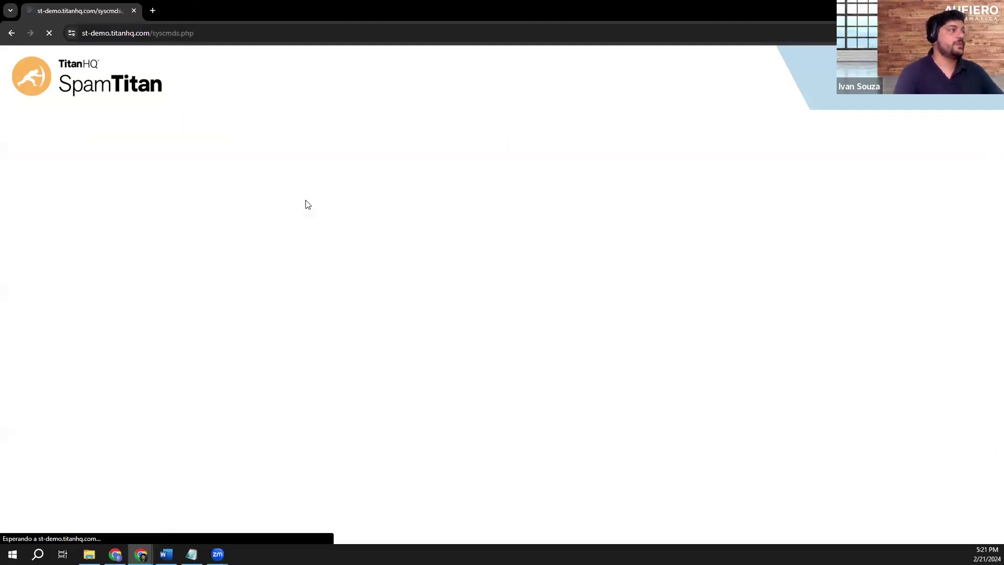